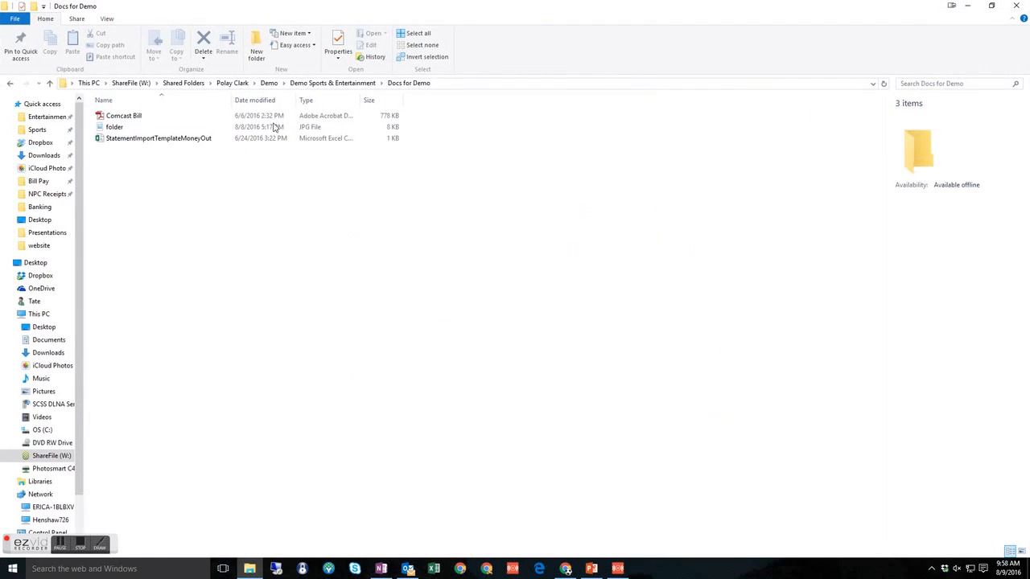
# - Open the Comcast Bill PDF from the Docs for Demo folder to review it, and close it again
pyautogui.doubleClick(152, 117)
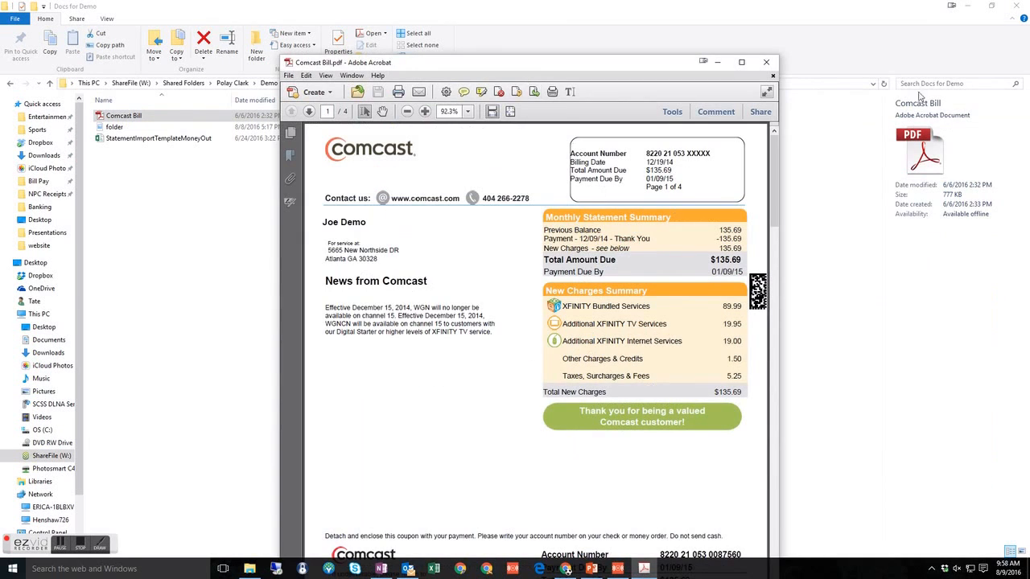
pyautogui.click(1016, 6)
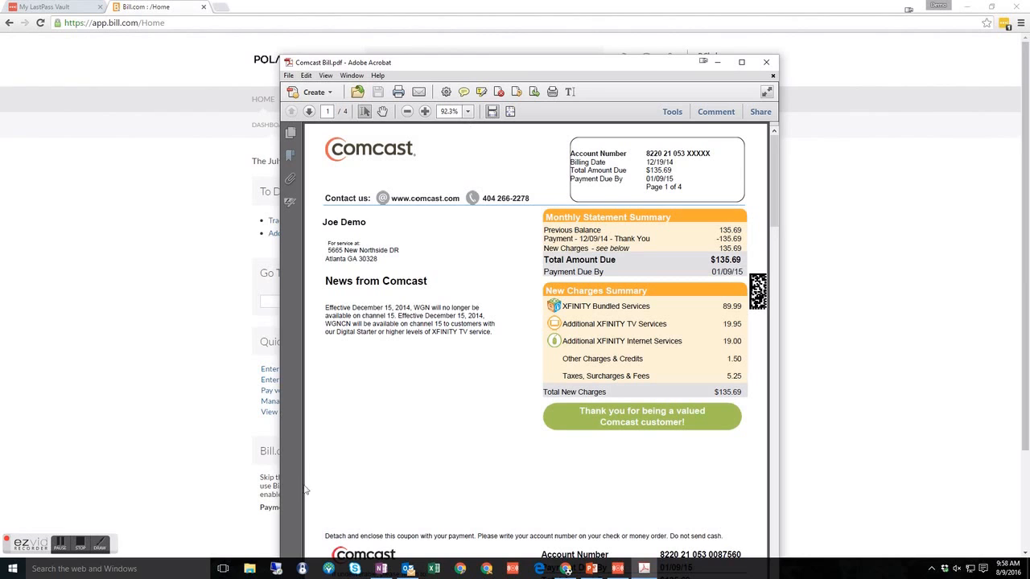
pyautogui.rightClick(250, 572)
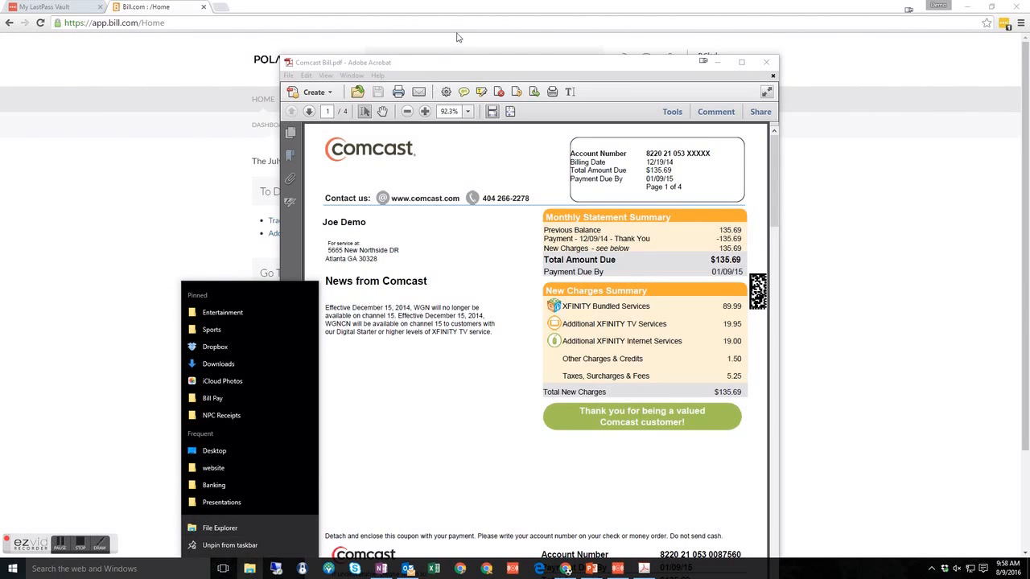
pyautogui.click(489, 68)
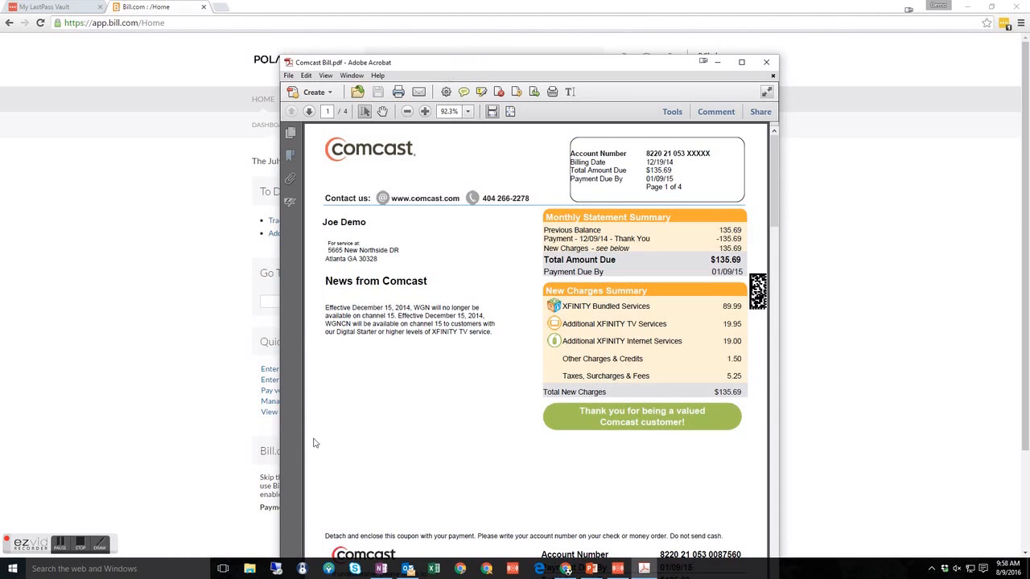
pyautogui.click(249, 572)
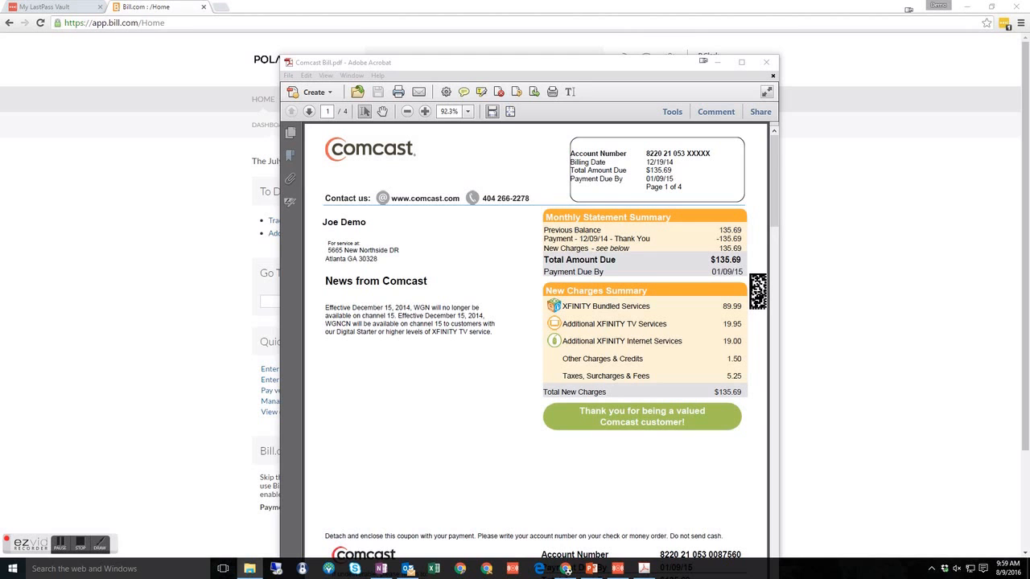
pyautogui.click(766, 62)
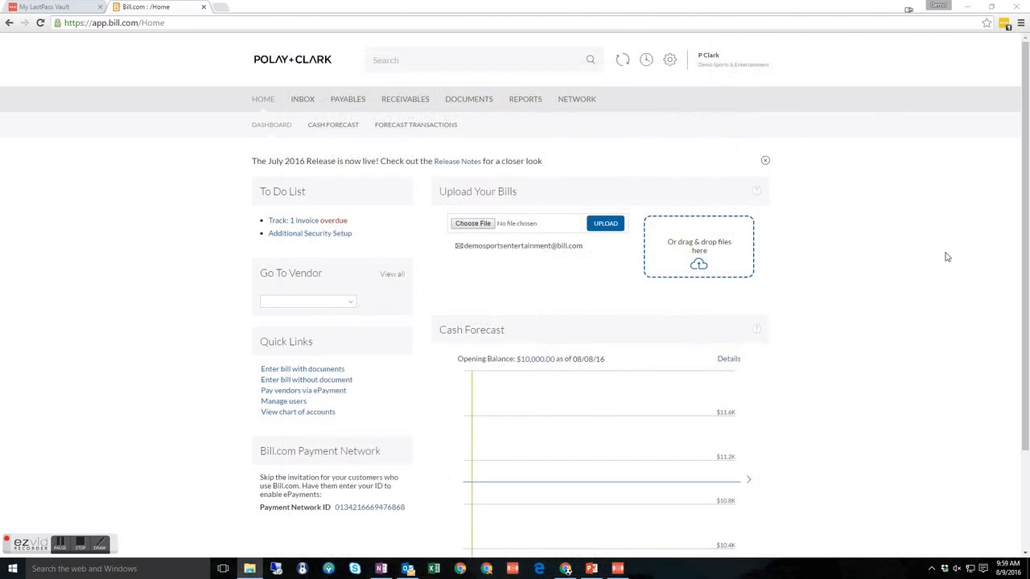
# - Open the Received inbox and try bringing the Comcast Bill file over it from the Docs for Demo folder
pyautogui.moveTo(301, 107)
pyautogui.click(324, 140)
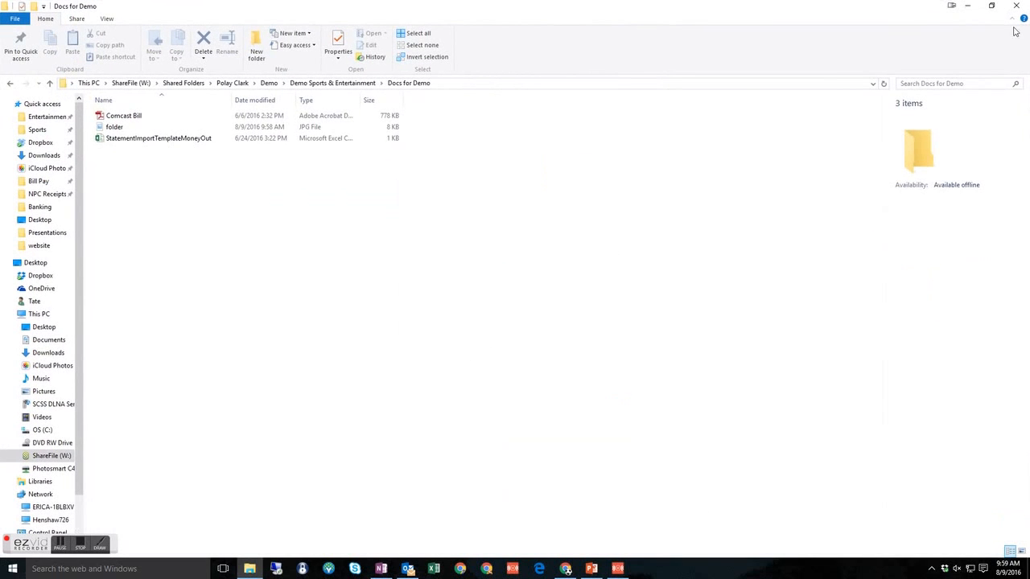
pyautogui.click(992, 6)
pyautogui.moveTo(528, 239); pyautogui.dragTo(593, 241)
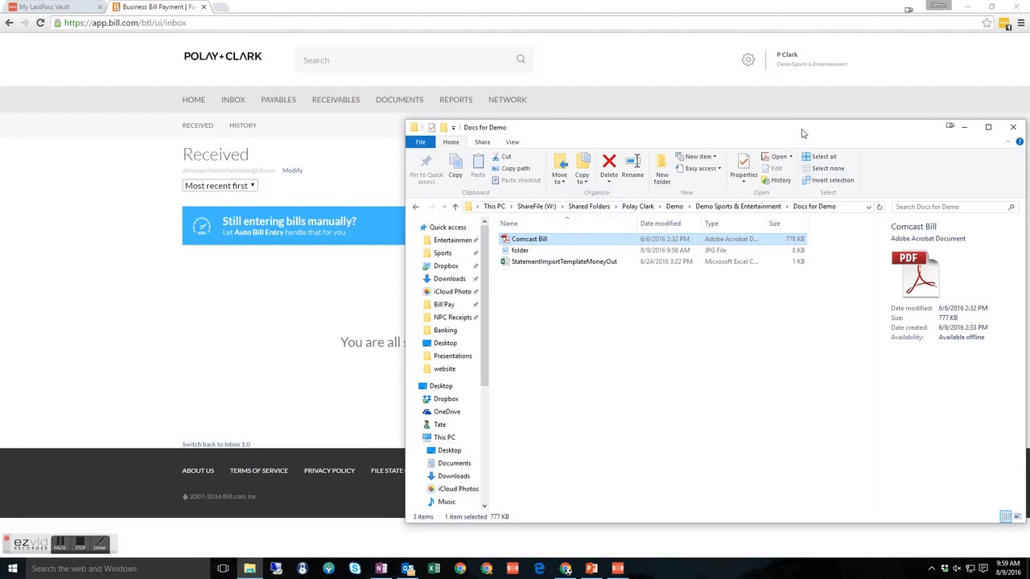
pyautogui.moveTo(688, 128); pyautogui.dragTo(1029, 128)
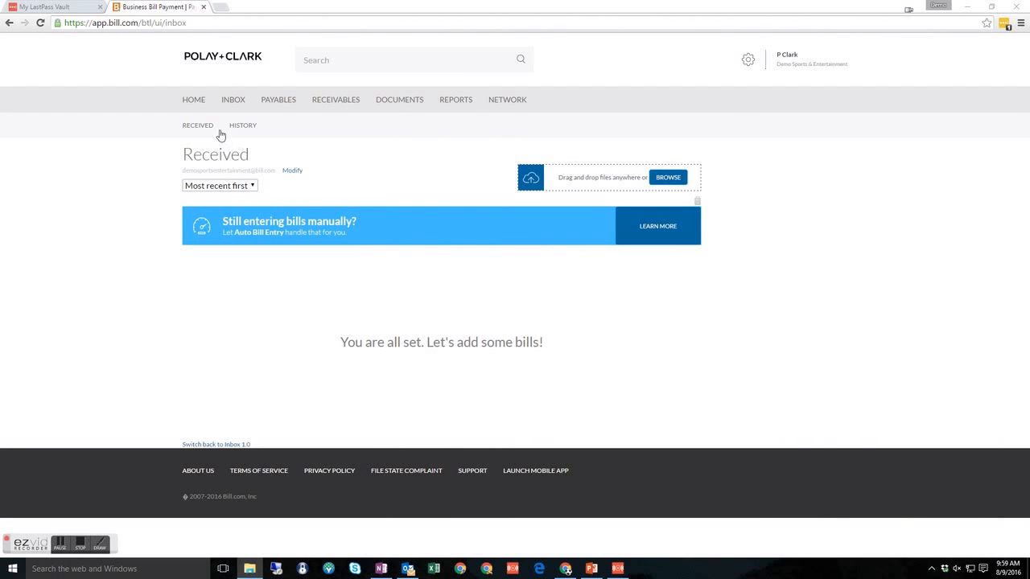
# - Copy the bill upload e-mail address from the home dashboard and paste it as the recipient of the new Outlook message
pyautogui.click(193, 99)
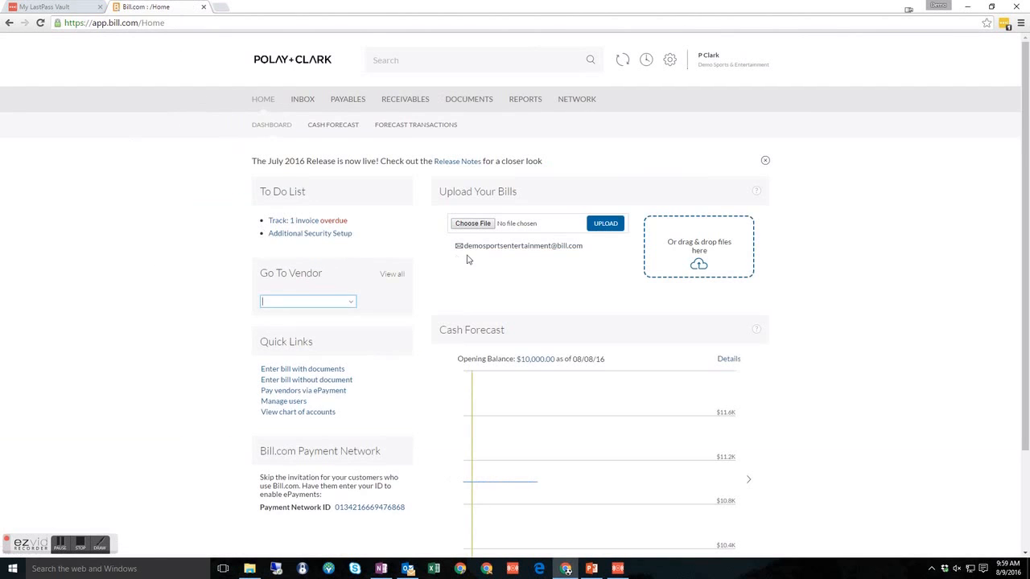
pyautogui.moveTo(588, 249); pyautogui.dragTo(465, 251)
pyautogui.hotkey('ctrl', 'c')
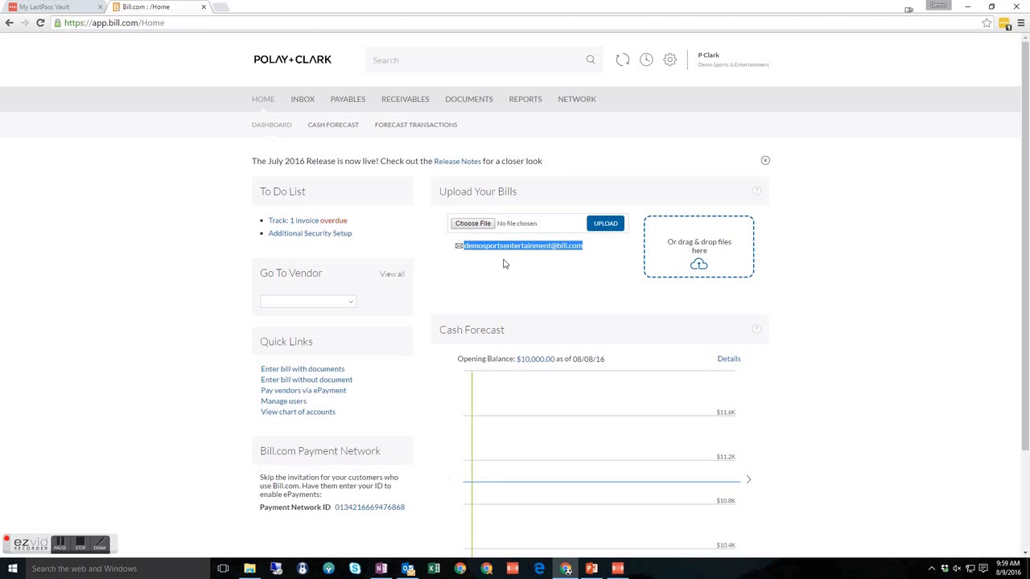
pyautogui.click(566, 568)
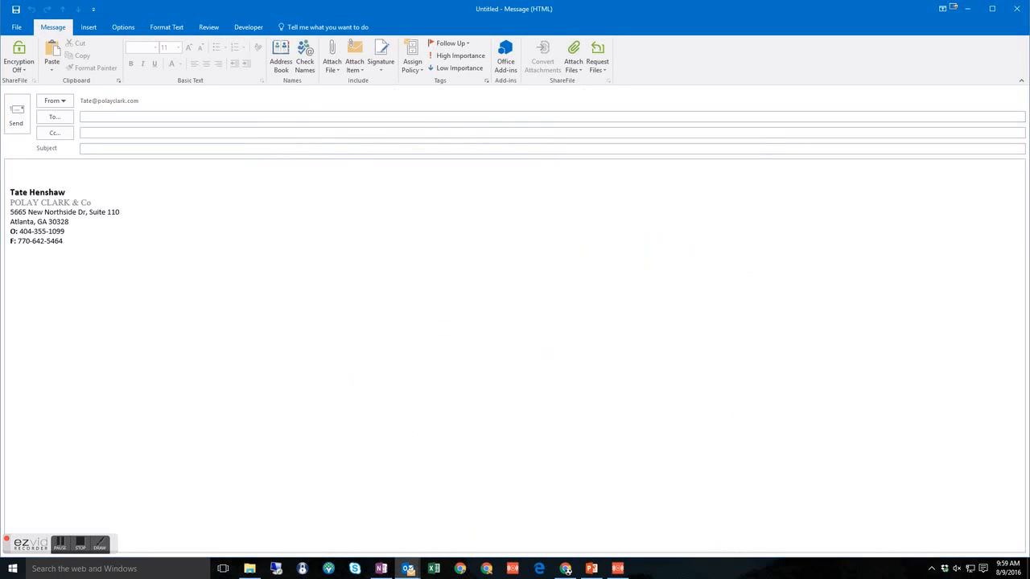
pyautogui.hotkey('ctrl', 'v')
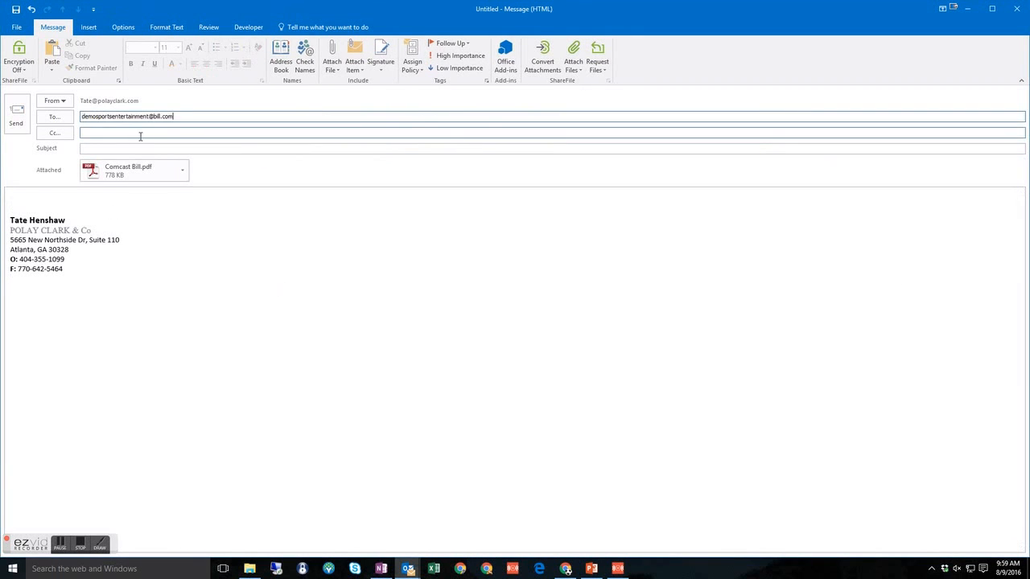
# - Enter "comcast bill" as the subject and send the message with Comcast Bill.pdf attached
pyautogui.click(108, 147)
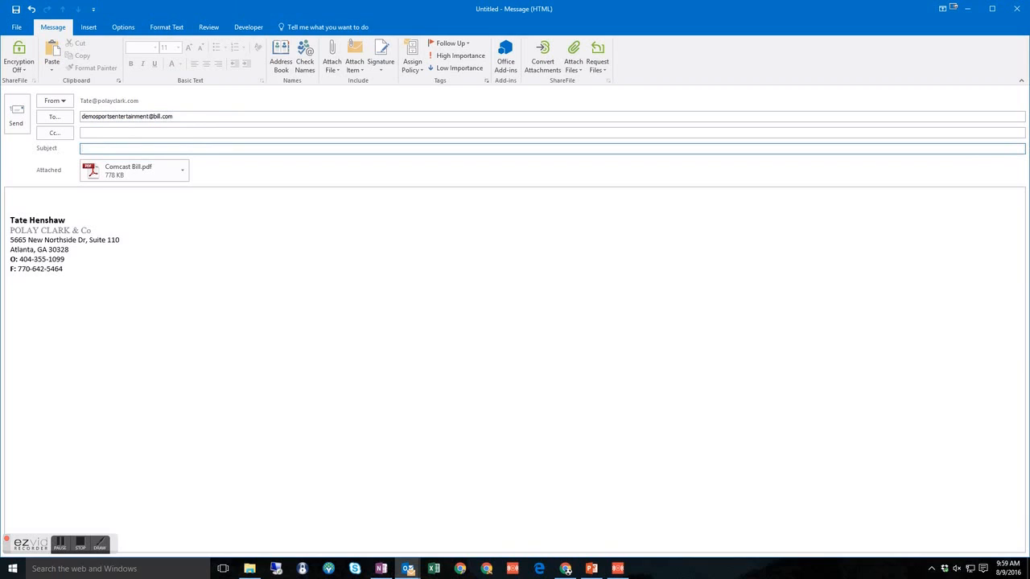
pyautogui.write('comcast bill')
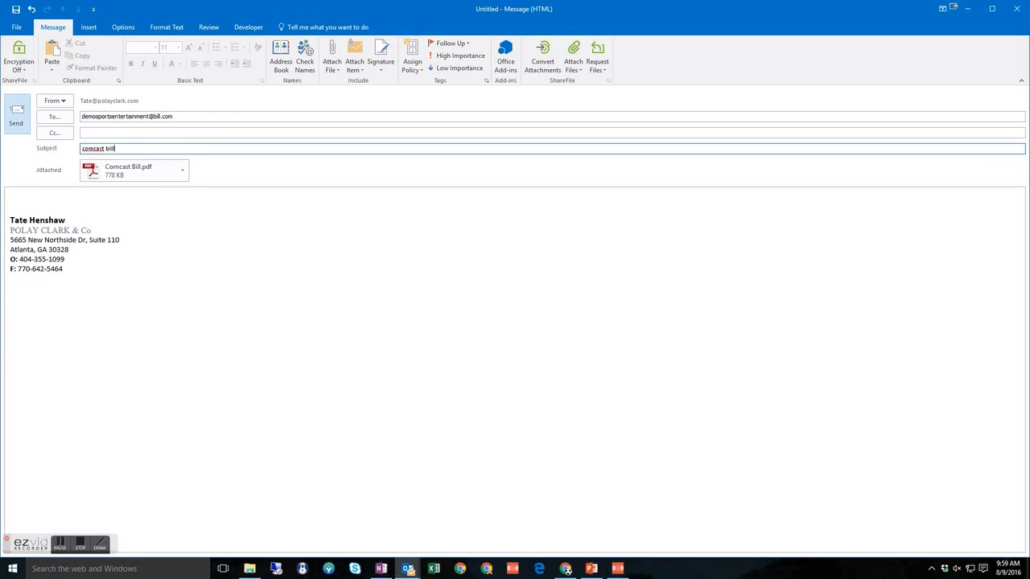
pyautogui.click(19, 117)
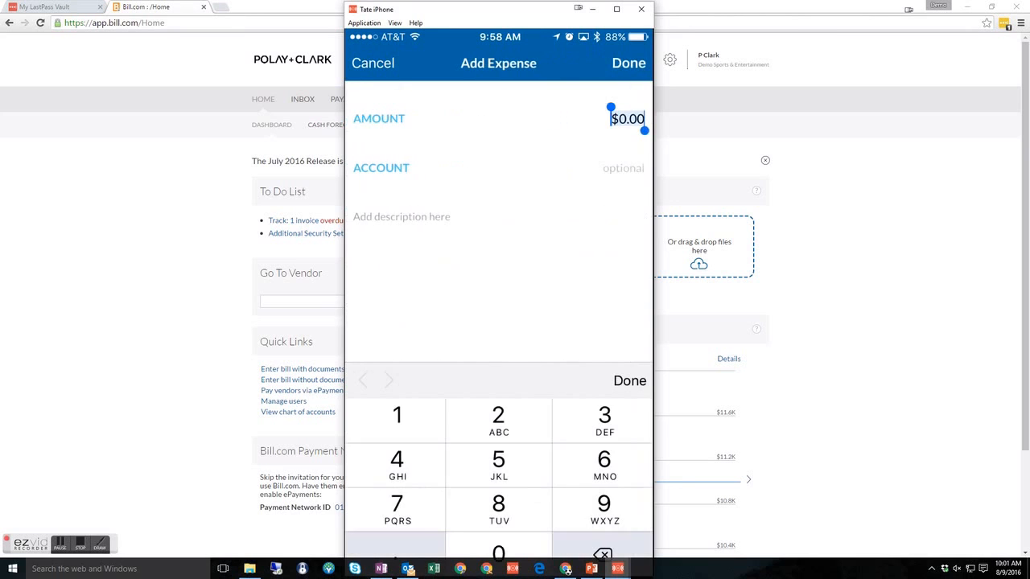
# - In the mirrored phone app, set the expense amount to 132.29 and assign it to account 620 - Office Supplies
pyautogui.write('13229')
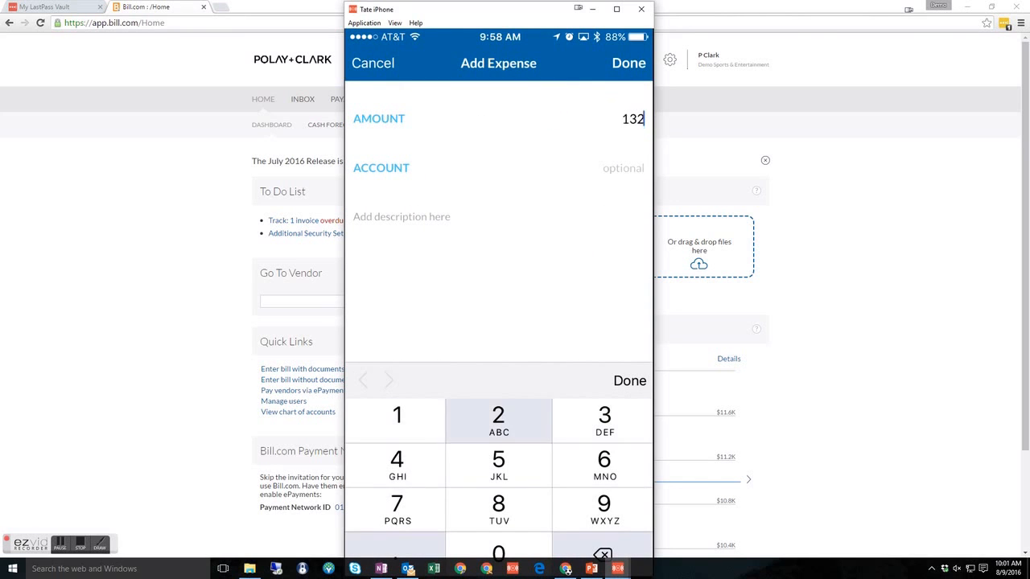
pyautogui.press('BackSpace')
pyautogui.press('BackSpace')
pyautogui.write('.29')
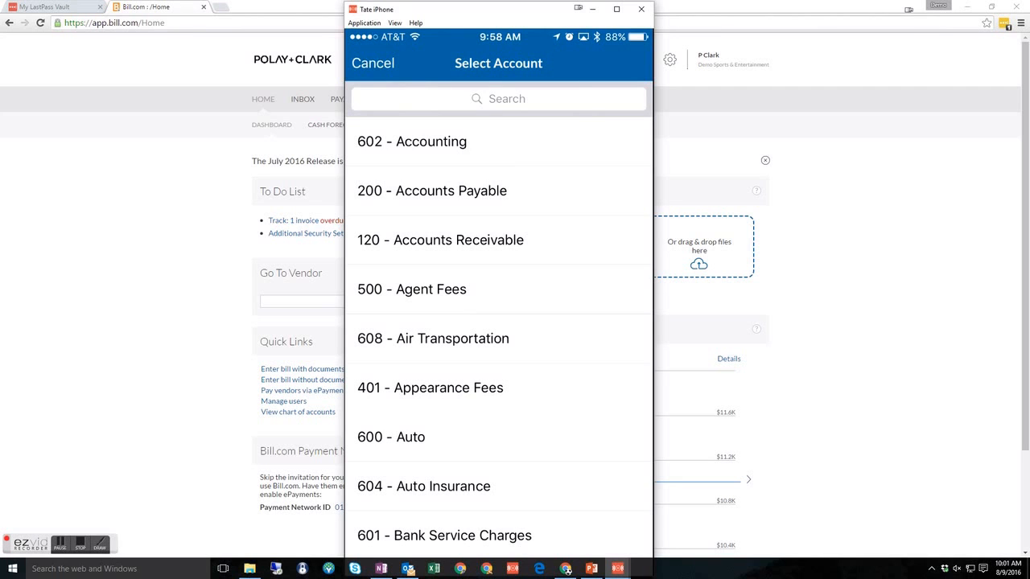
pyautogui.click(498, 99)
pyautogui.write('Off')
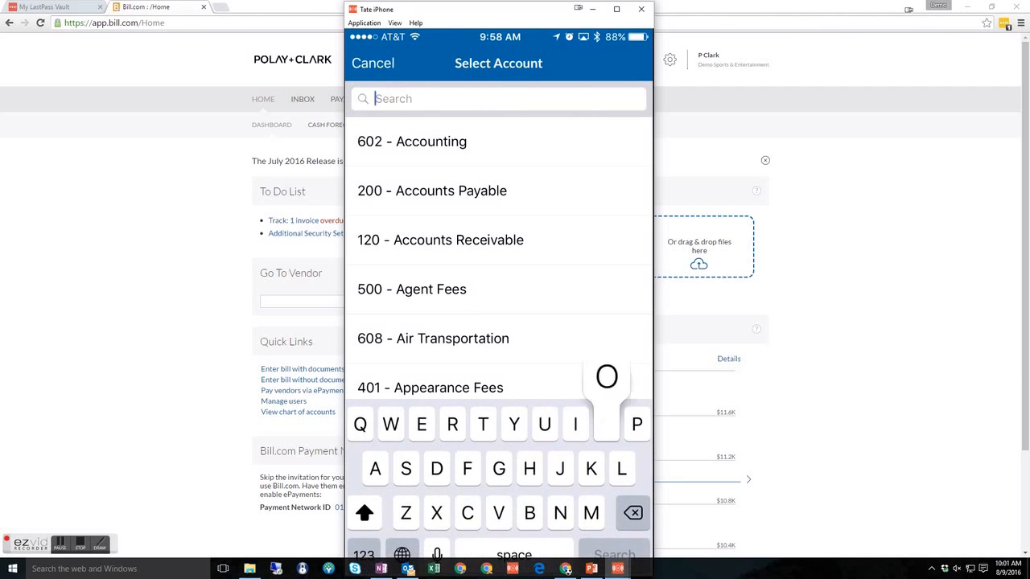
pyautogui.write('ice')
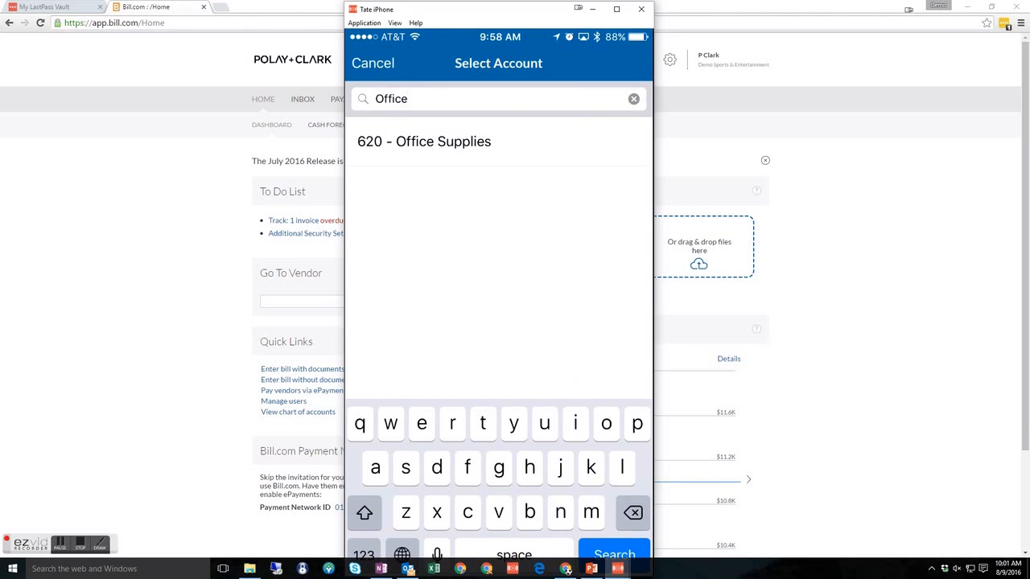
pyautogui.click(424, 142)
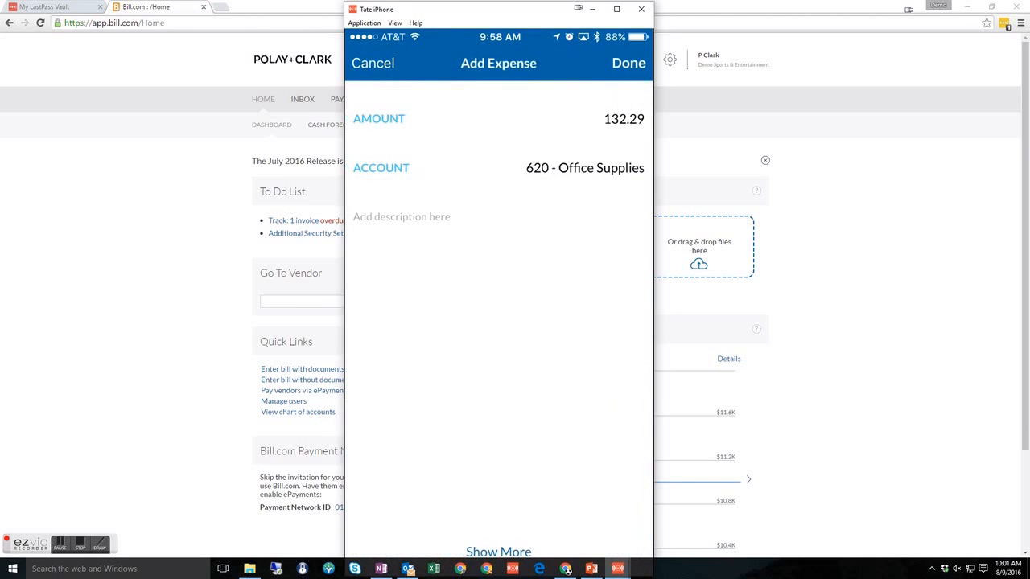
# - Describe the expense as "Yard Supplies" and add it to the bill
pyautogui.click(401, 216)
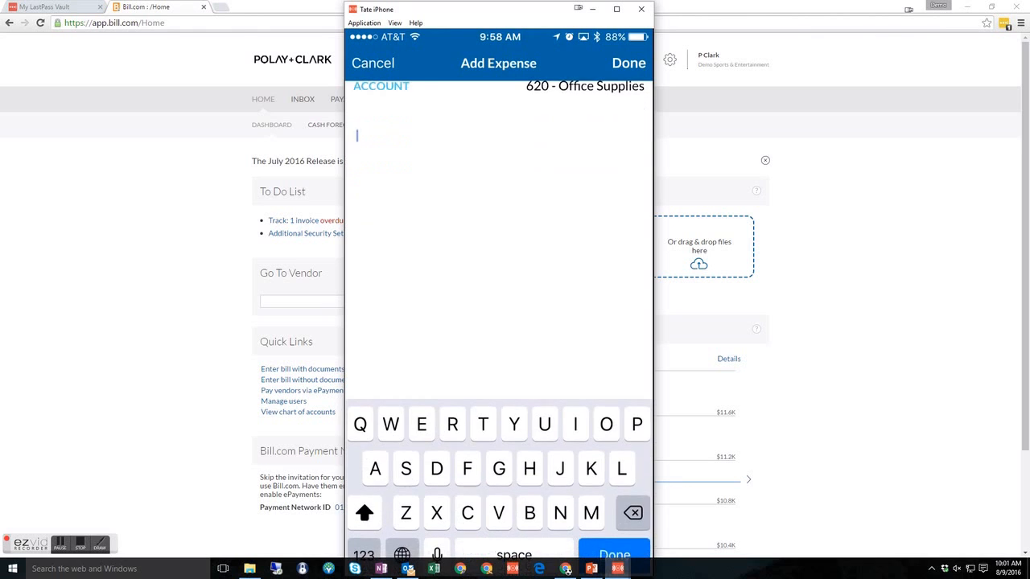
pyautogui.write('Yard ')
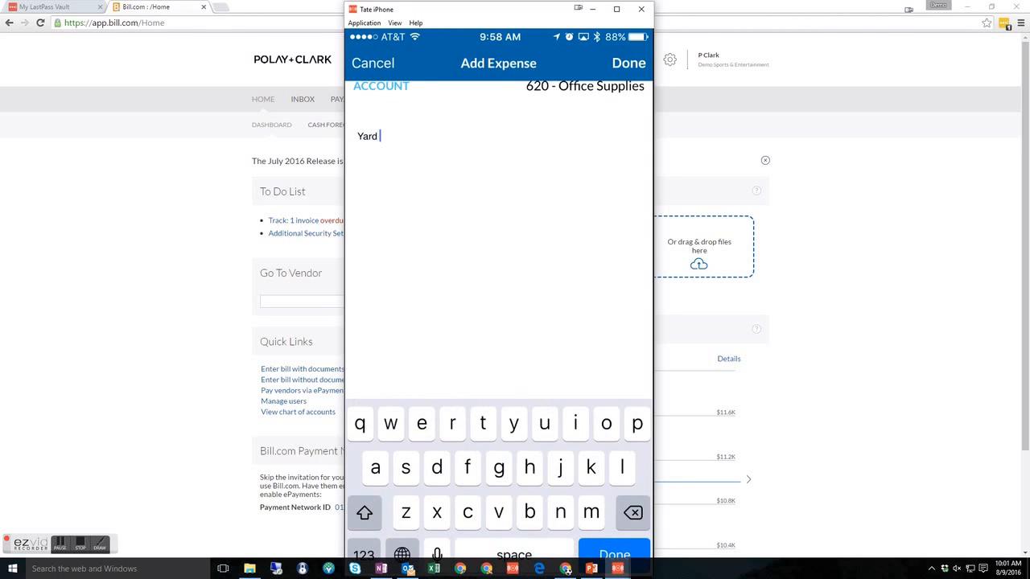
pyautogui.write('Supplies')
pyautogui.click(628, 62)
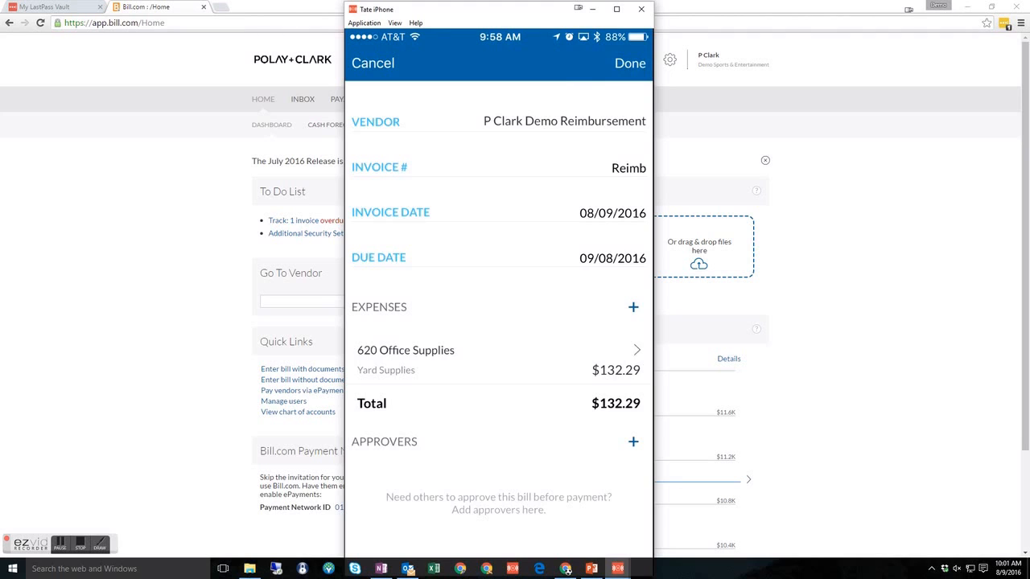
pyautogui.click(633, 442)
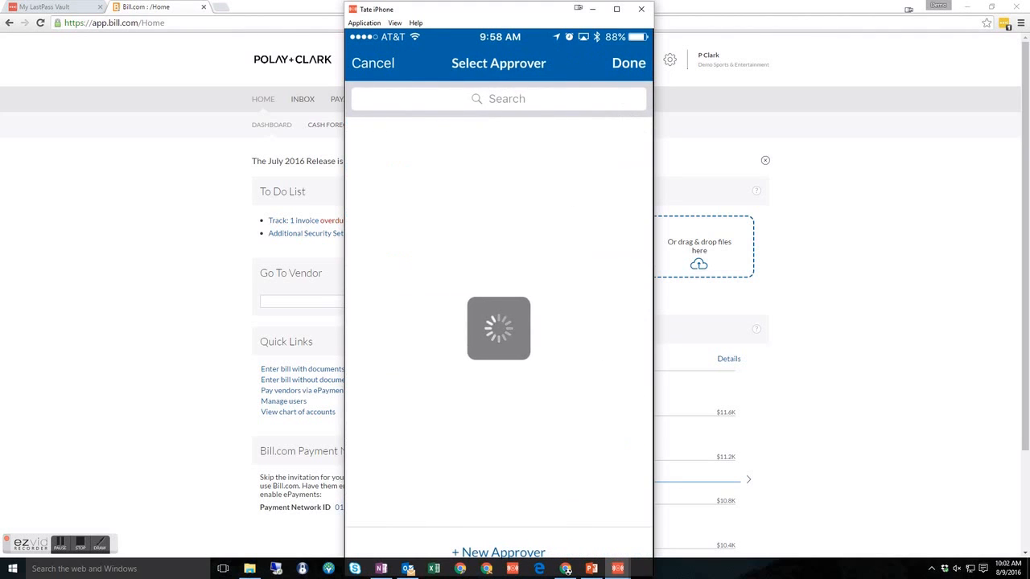
pyautogui.click(498, 190)
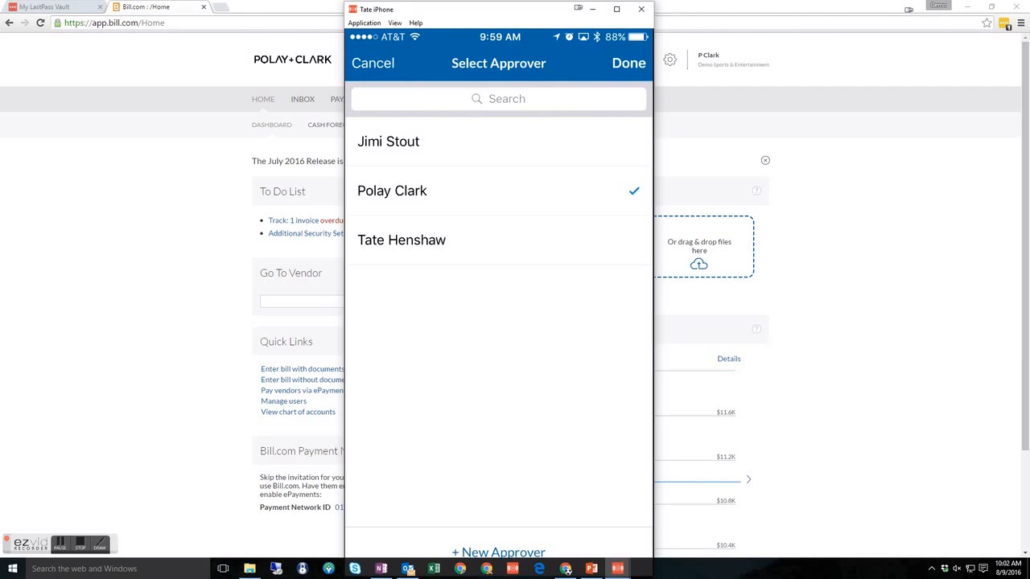
pyautogui.click(629, 64)
pyautogui.scroll(-1, 498, 322)
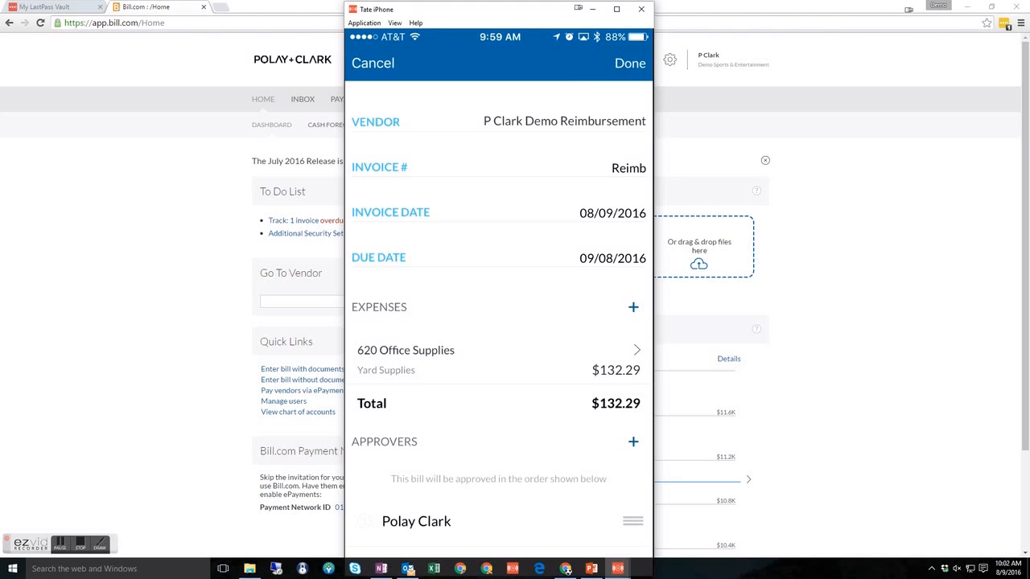
pyautogui.click(630, 64)
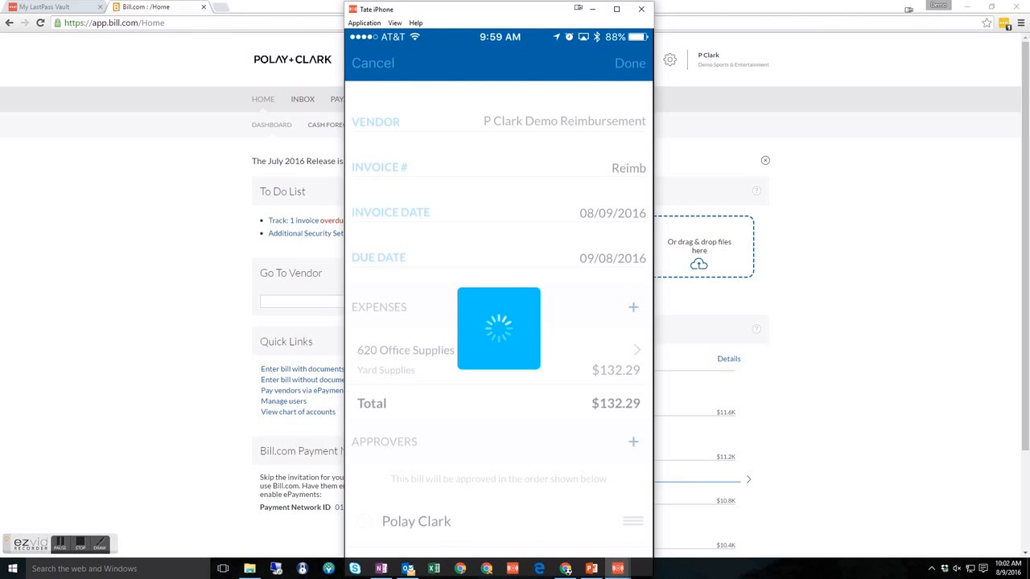
# - Move the phone mirror out of the way and start a new bill from Comcast Bill.pdf in the Received inbox
pyautogui.moveTo(453, 11); pyautogui.dragTo(1029, 89)
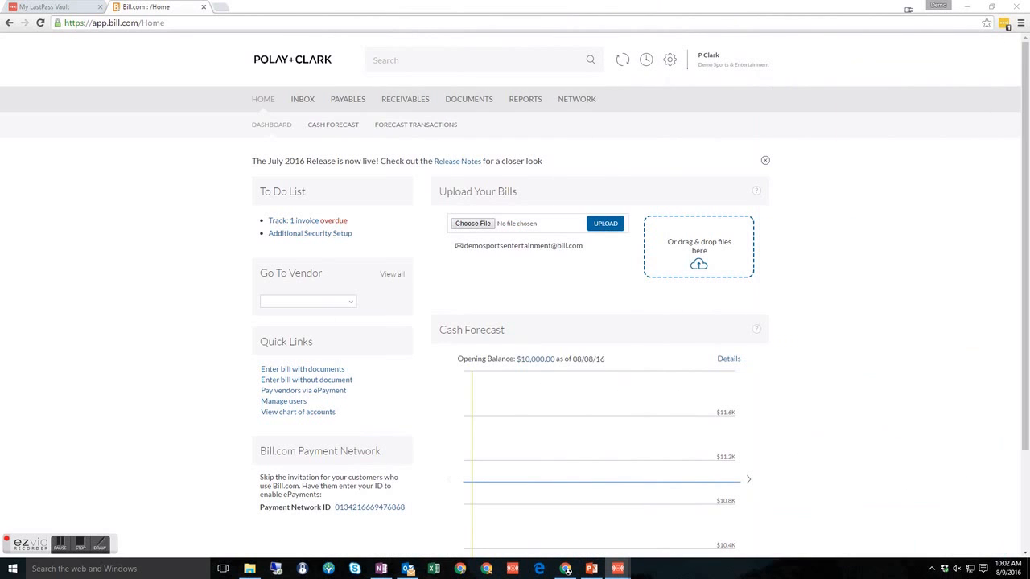
pyautogui.click(181, 207)
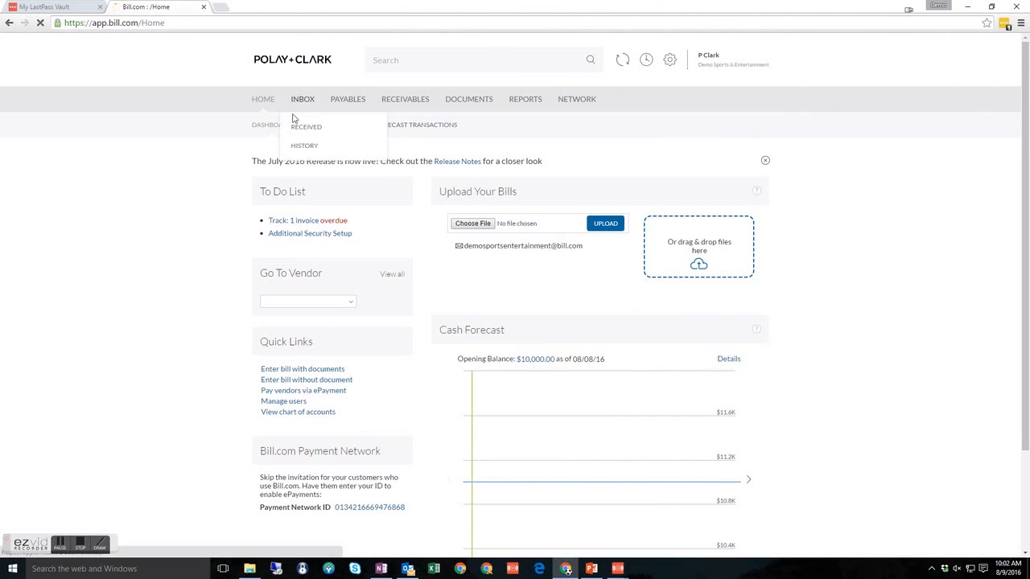
pyautogui.click(293, 117)
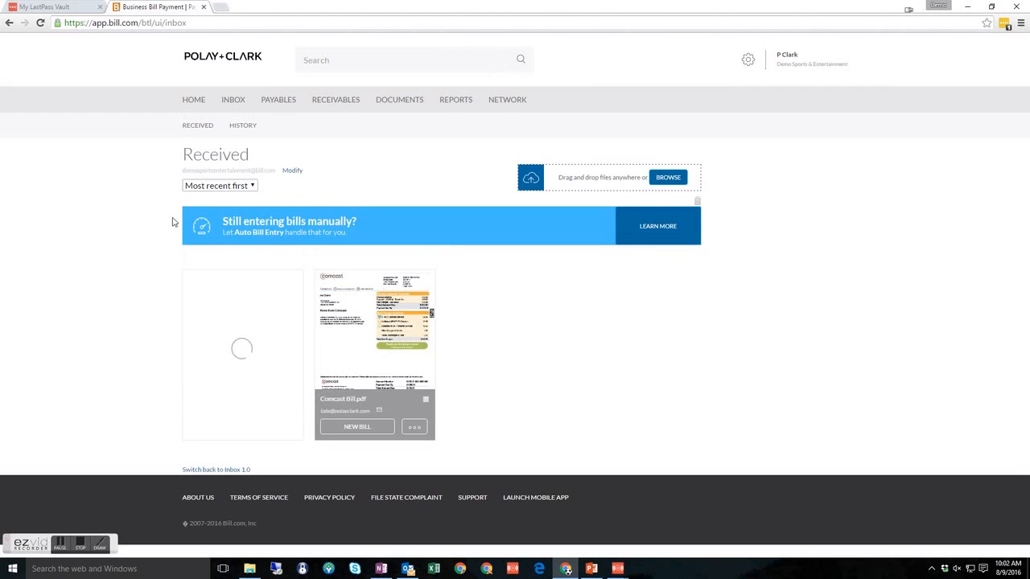
pyautogui.click(382, 330)
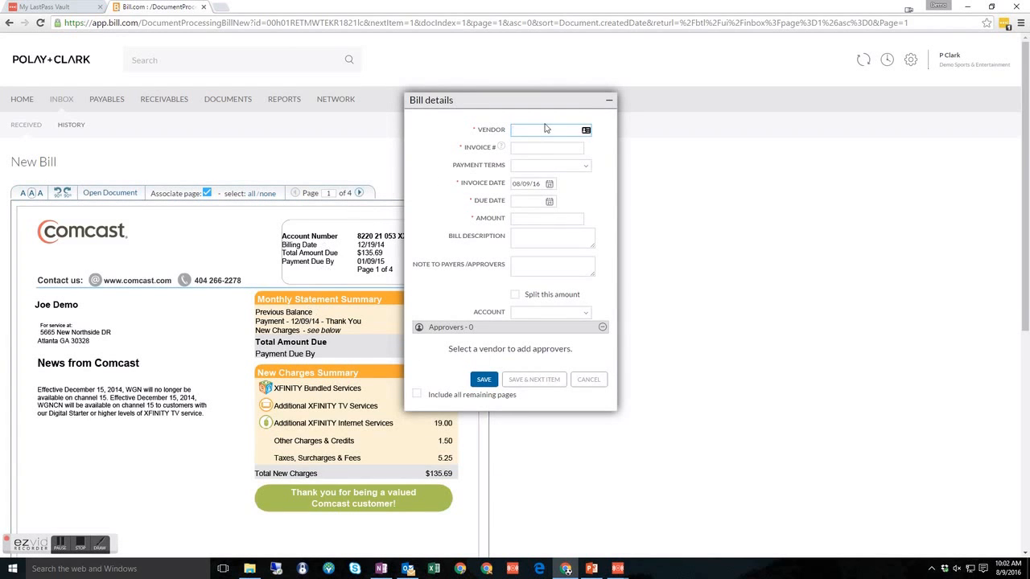
# - Enter Comcast as the bill's vendor and save it as a new vendor with country United States
pyautogui.click(545, 129)
pyautogui.write('Comcast')
pyautogui.click(540, 148)
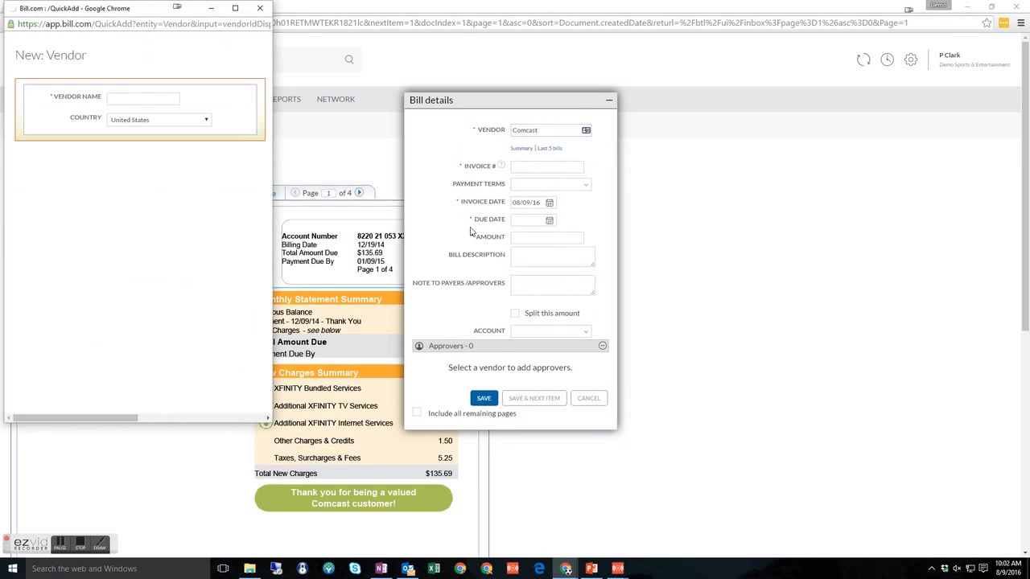
pyautogui.write('Comcast')
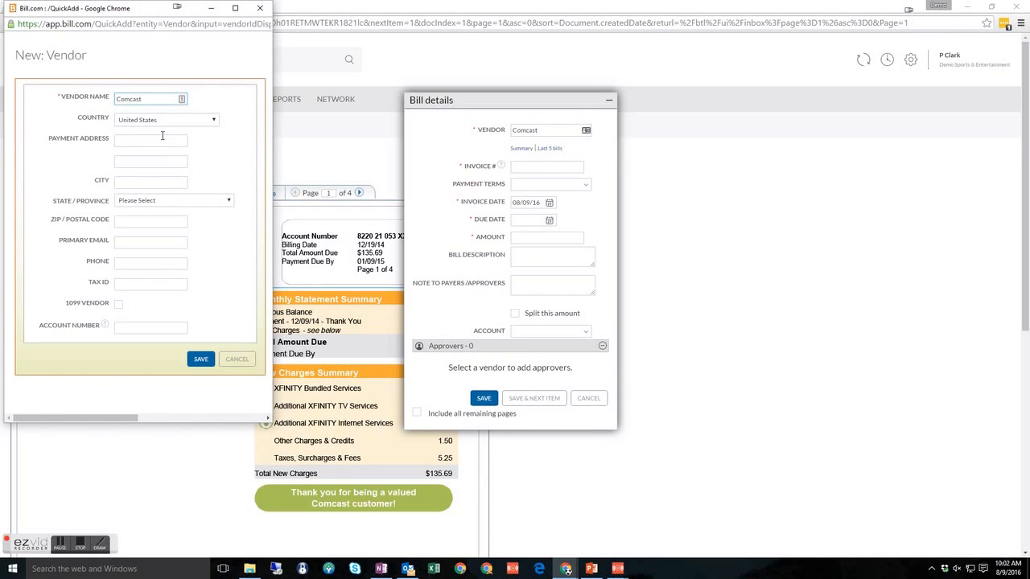
pyautogui.click(200, 359)
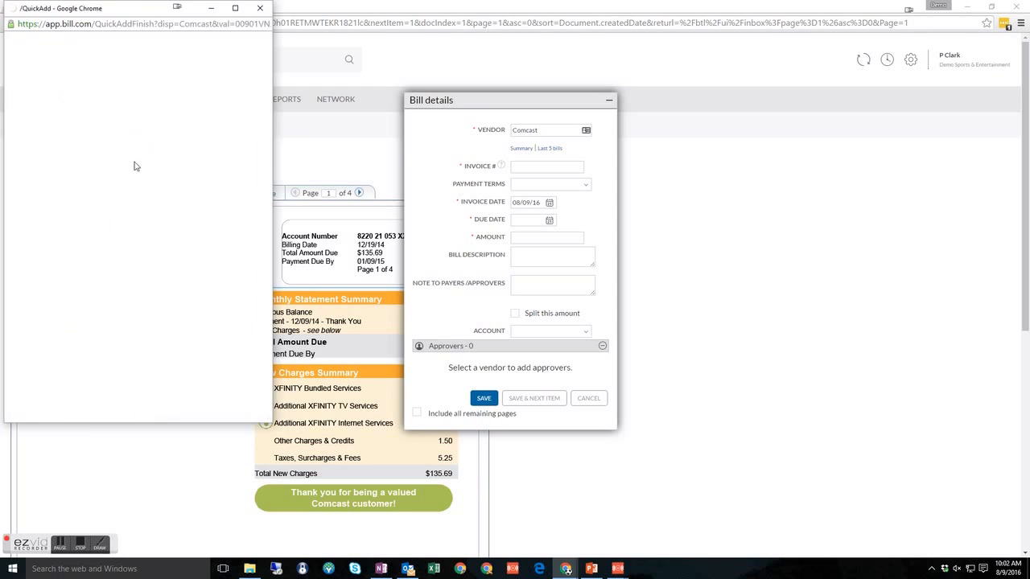
# - Move the Bill details form clear of the Comcast statement and enter 141219 as the invoice number
pyautogui.click(523, 167)
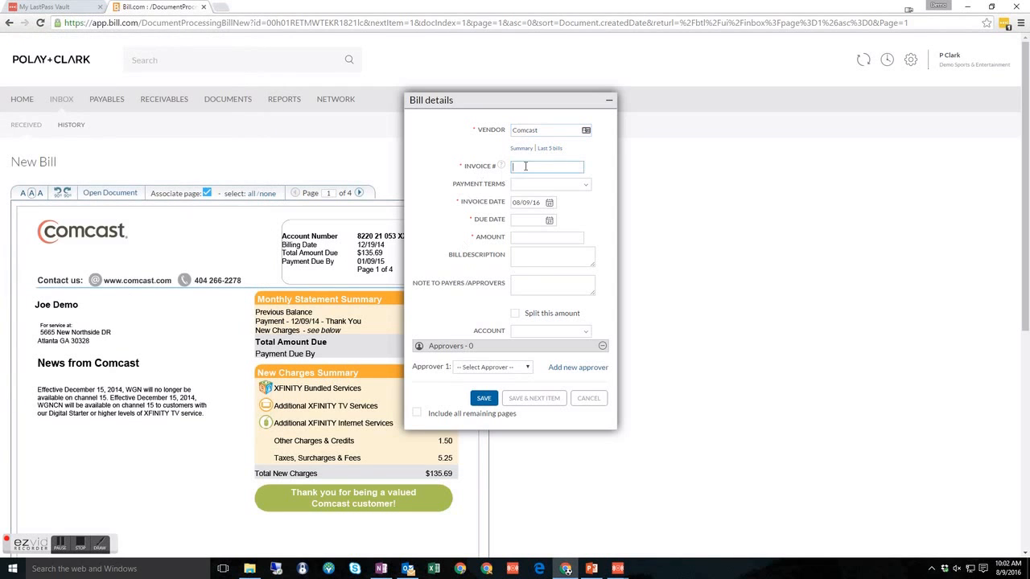
pyautogui.moveTo(491, 101); pyautogui.dragTo(640, 124)
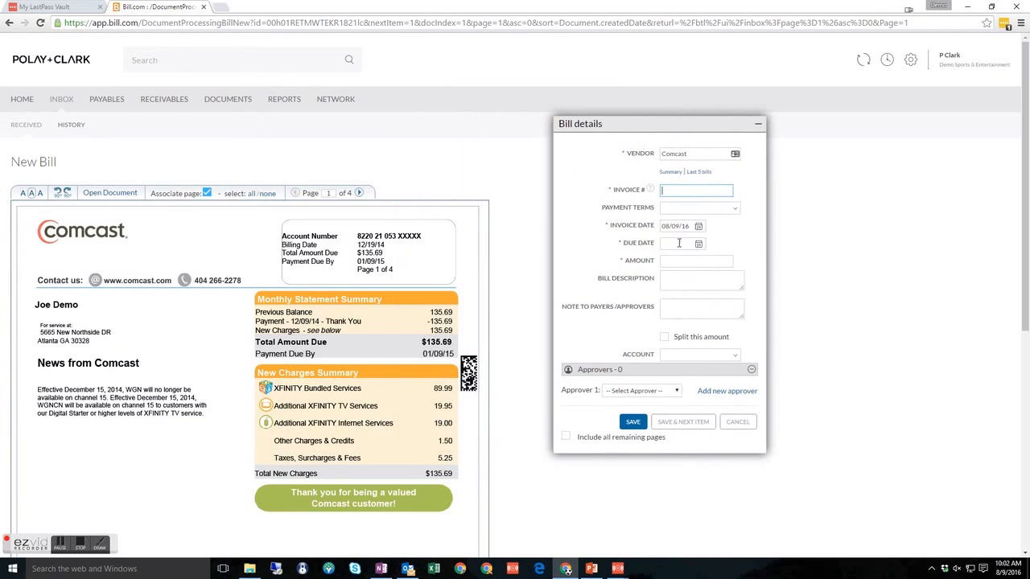
pyautogui.write('141219')
pyautogui.press('Tab')
pyautogui.press('Tab')
pyautogui.press('Tab')
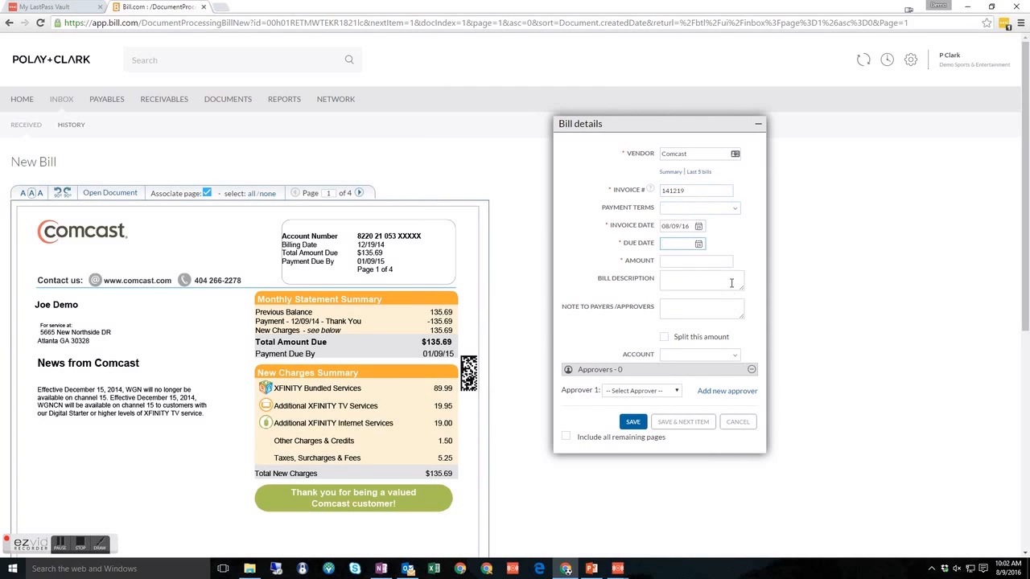
# - Fill in the bill with due date 08/09/16, amount $135.69 and description "Cable Bill"
pyautogui.click(699, 242)
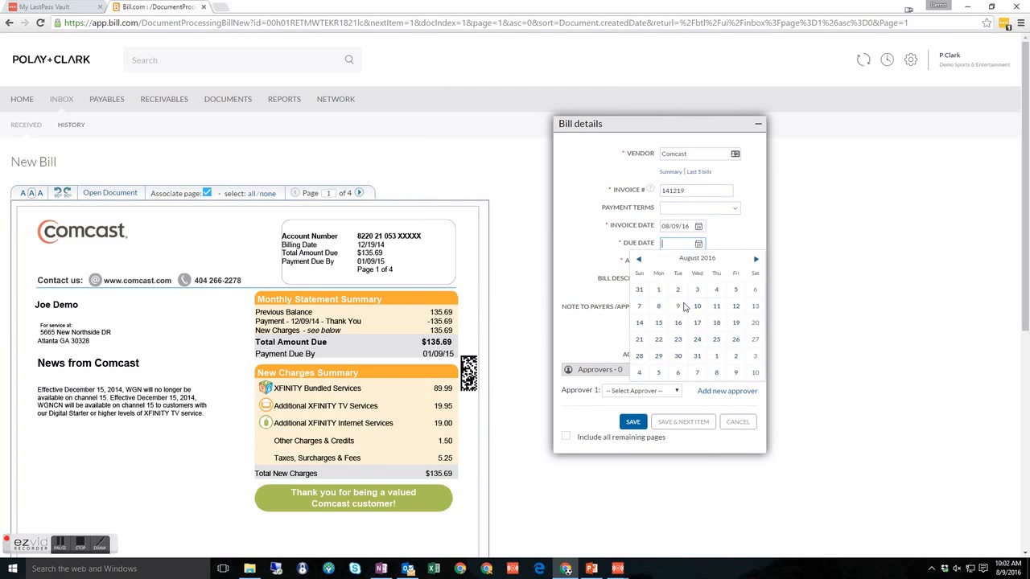
pyautogui.click(680, 306)
pyautogui.click(683, 262)
pyautogui.write('135.69')
pyautogui.press('Tab')
pyautogui.write('Cable Bills')
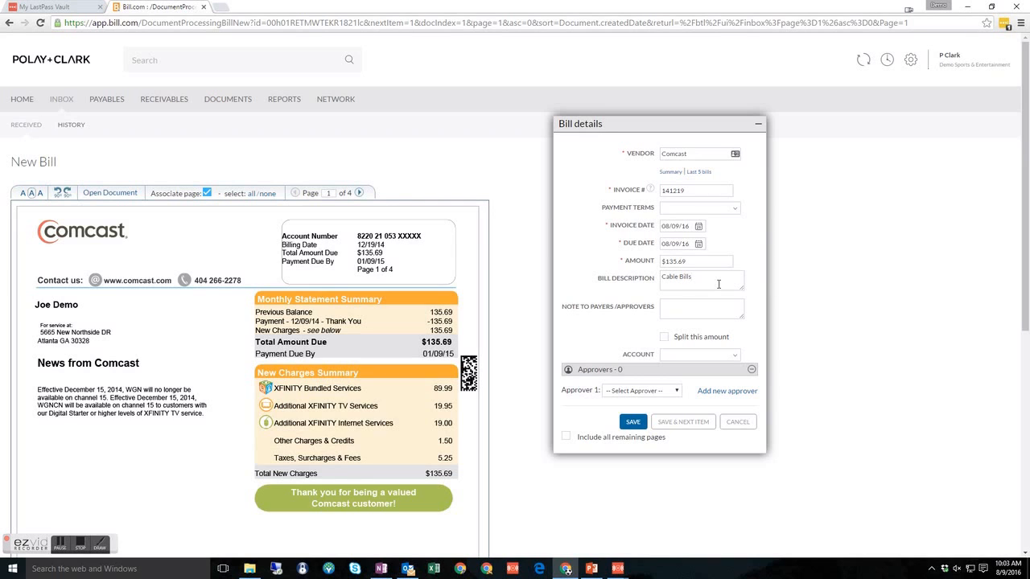
# - Assign the bill to account 628 Utilities and add the signed-in user as its first approver
pyautogui.click(724, 355)
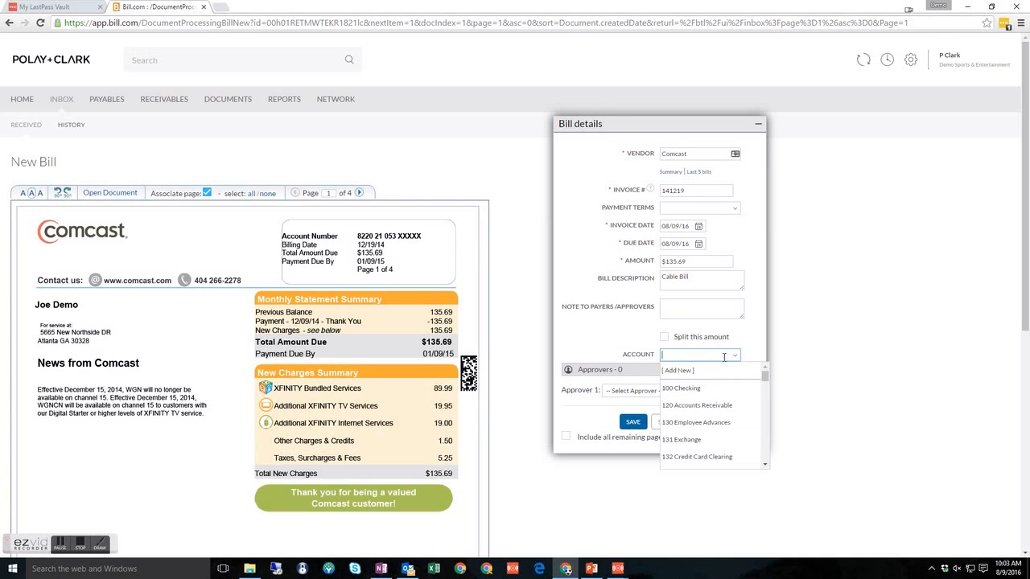
pyautogui.write('uti')
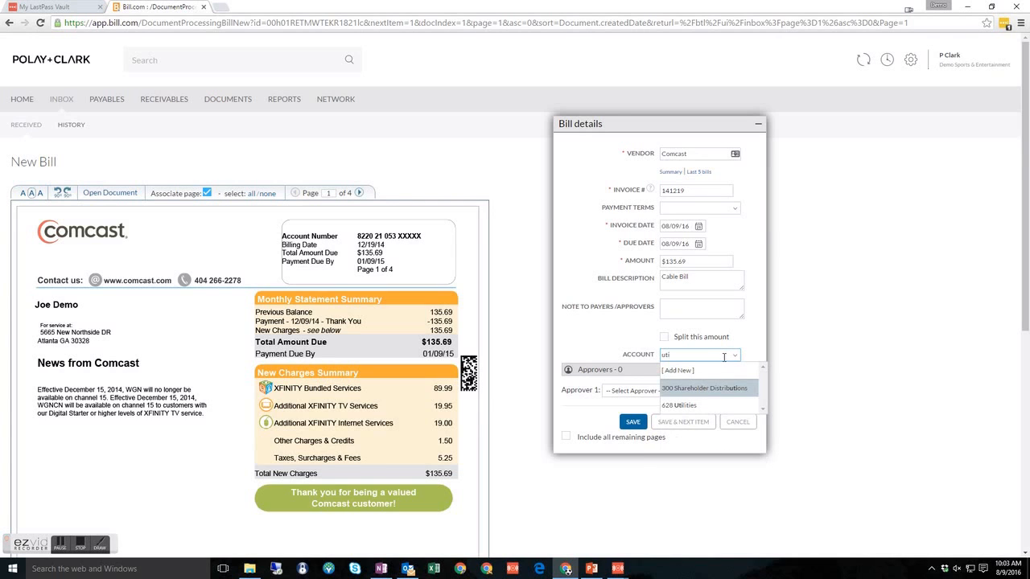
pyautogui.click(682, 405)
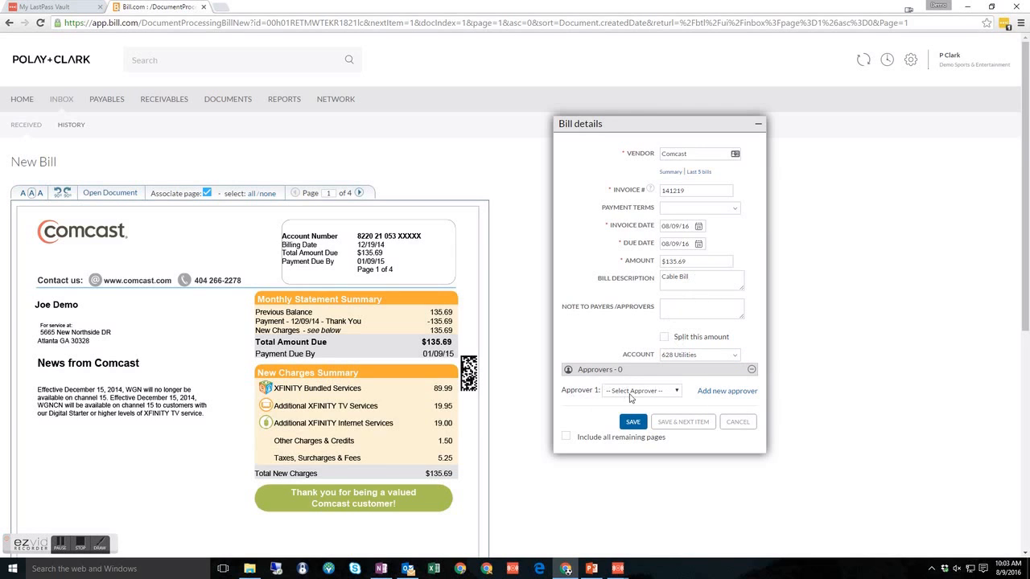
pyautogui.click(664, 391)
pyautogui.click(628, 408)
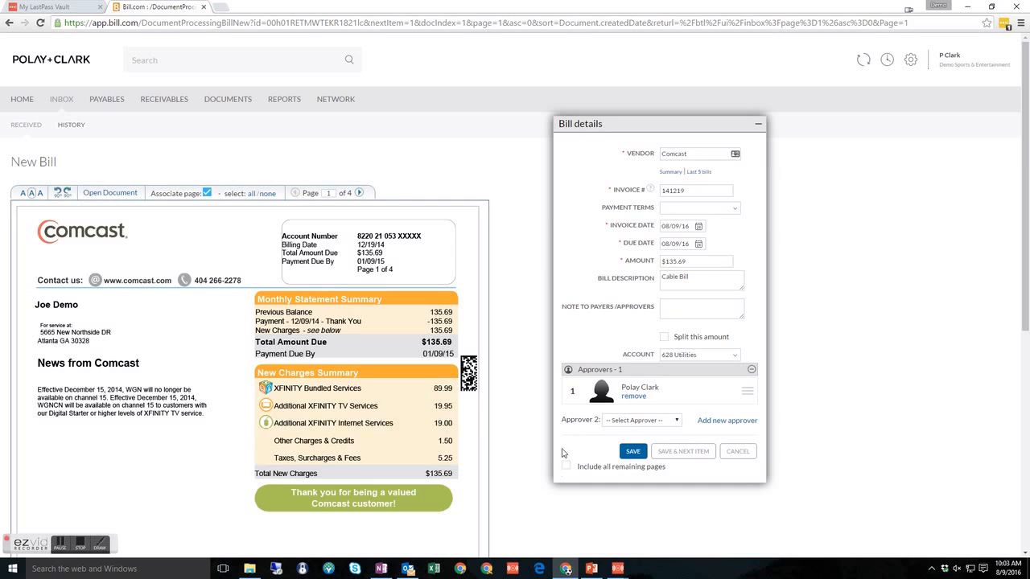
# - Try adding a second and a third approver to the Comcast bill, and remove both again
pyautogui.click(676, 420)
pyautogui.click(644, 438)
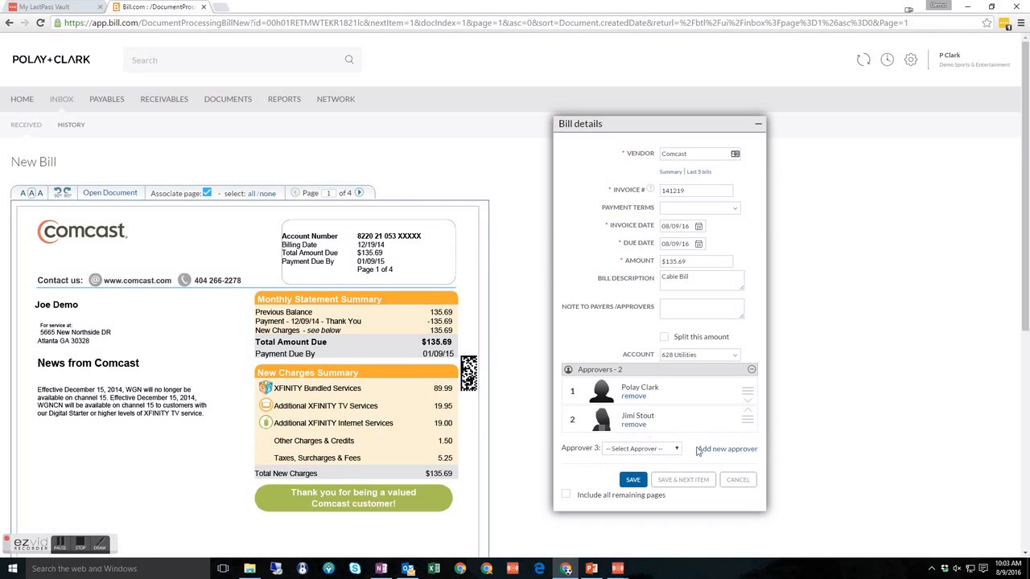
pyautogui.click(677, 448)
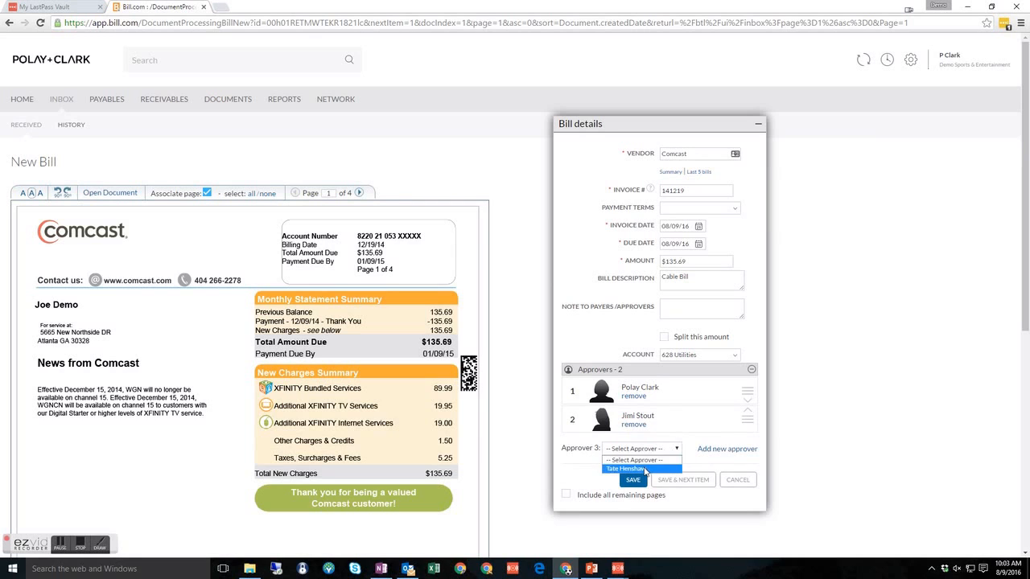
pyautogui.click(644, 469)
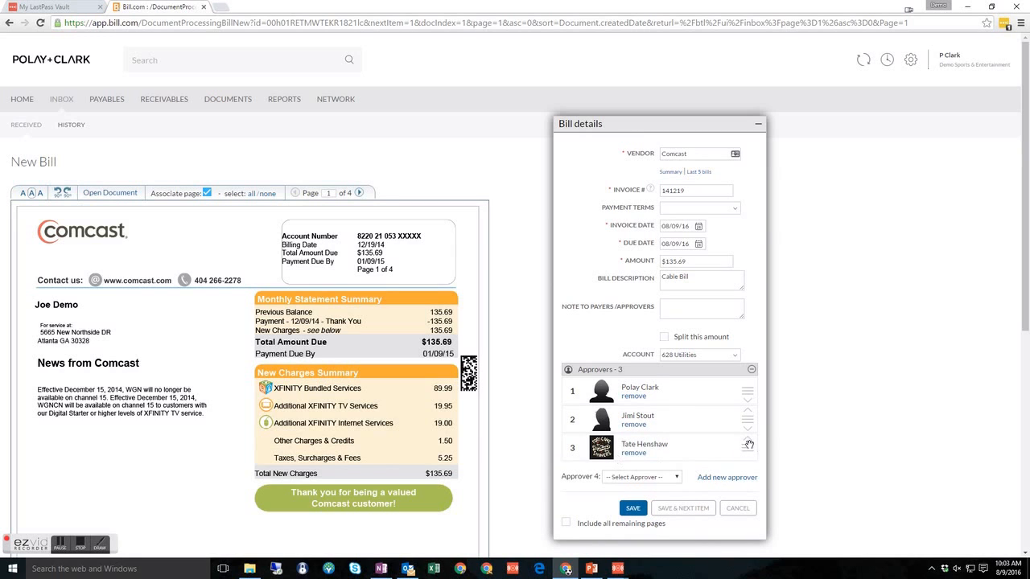
pyautogui.click(633, 453)
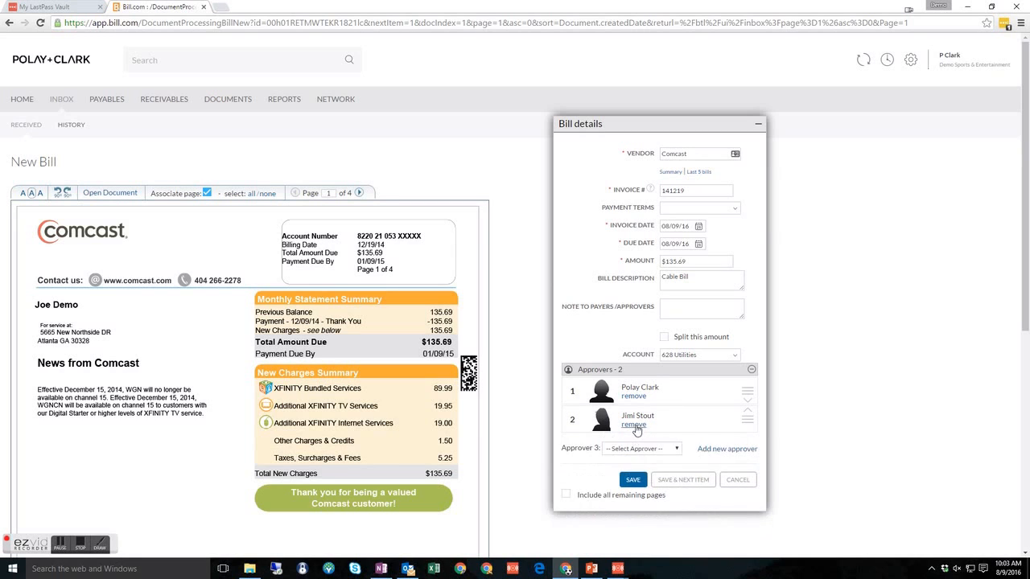
pyautogui.click(633, 424)
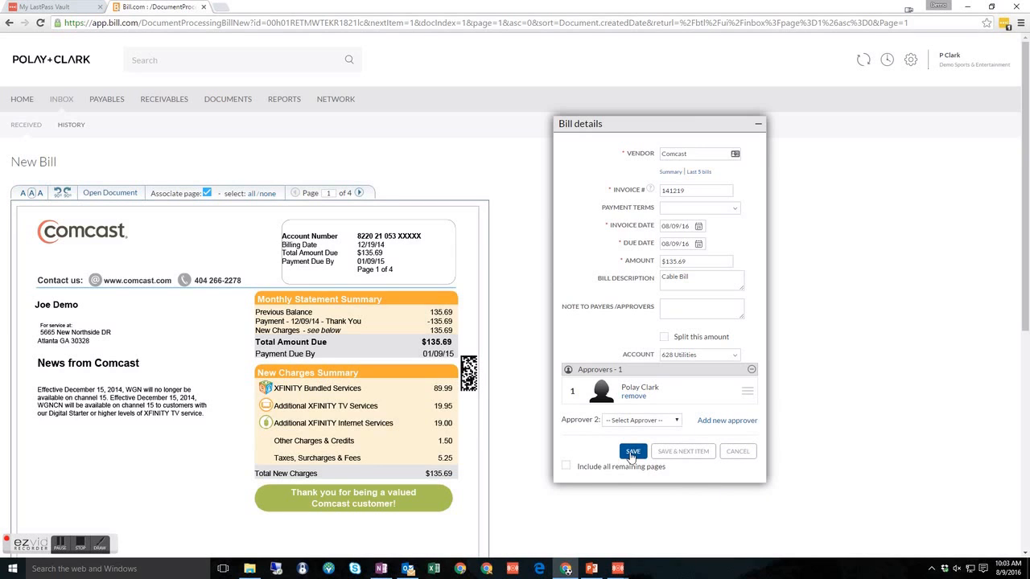
# - Include all remaining pages with the Comcast bill, save it and return to the dashboard
pyautogui.click(565, 466)
pyautogui.click(632, 456)
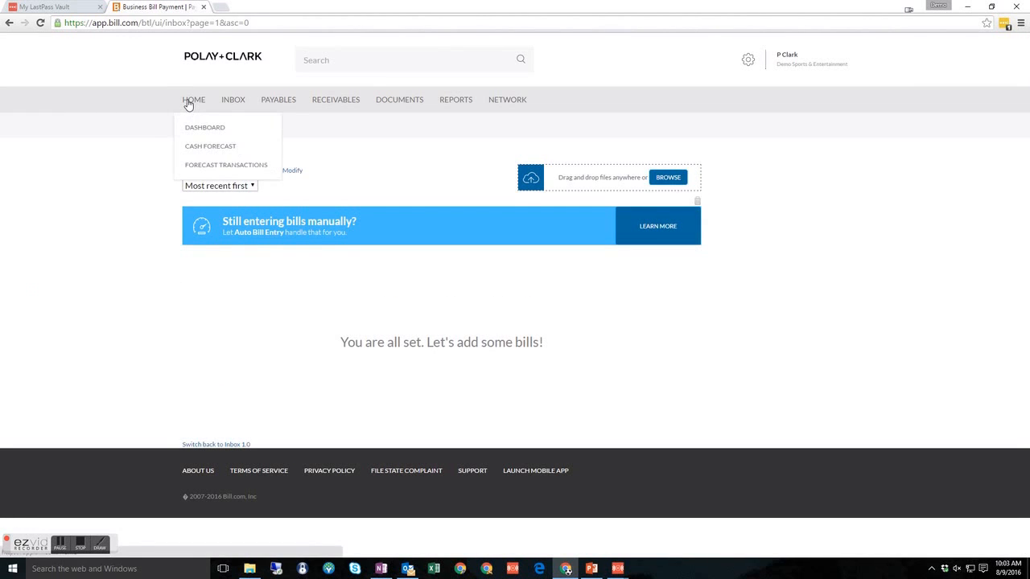
pyautogui.click(188, 103)
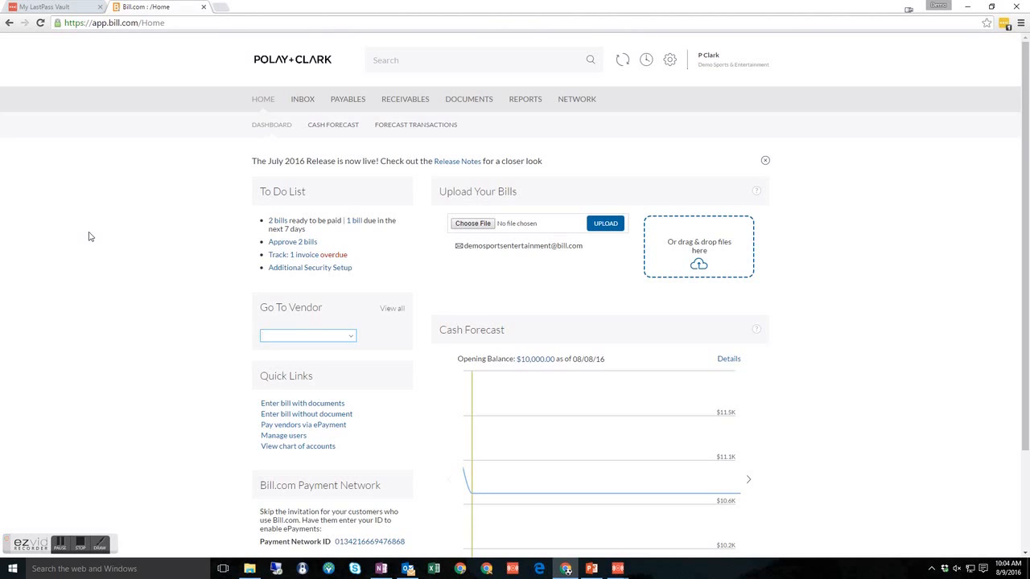
pyautogui.click(381, 569)
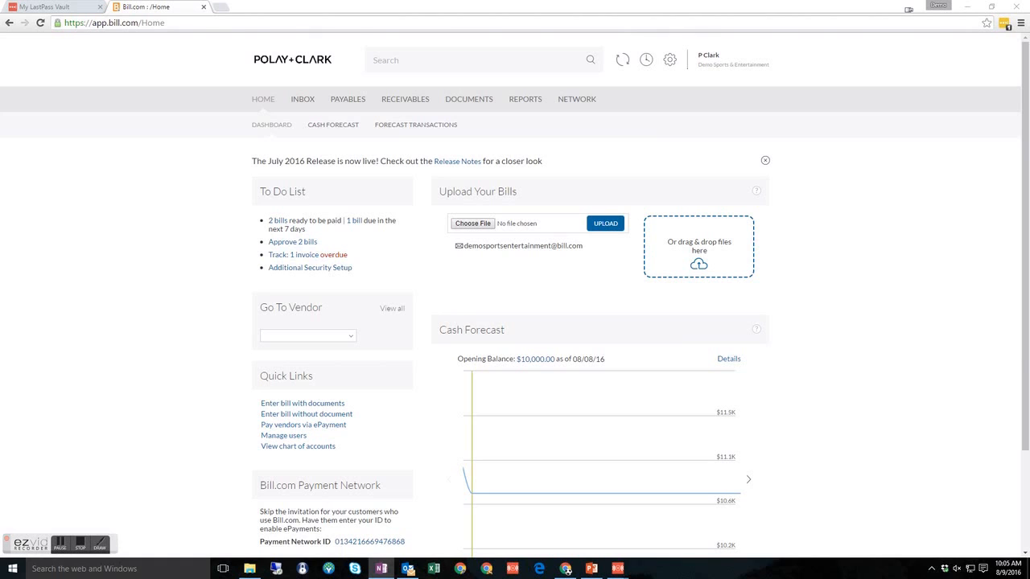
pyautogui.click(890, 355)
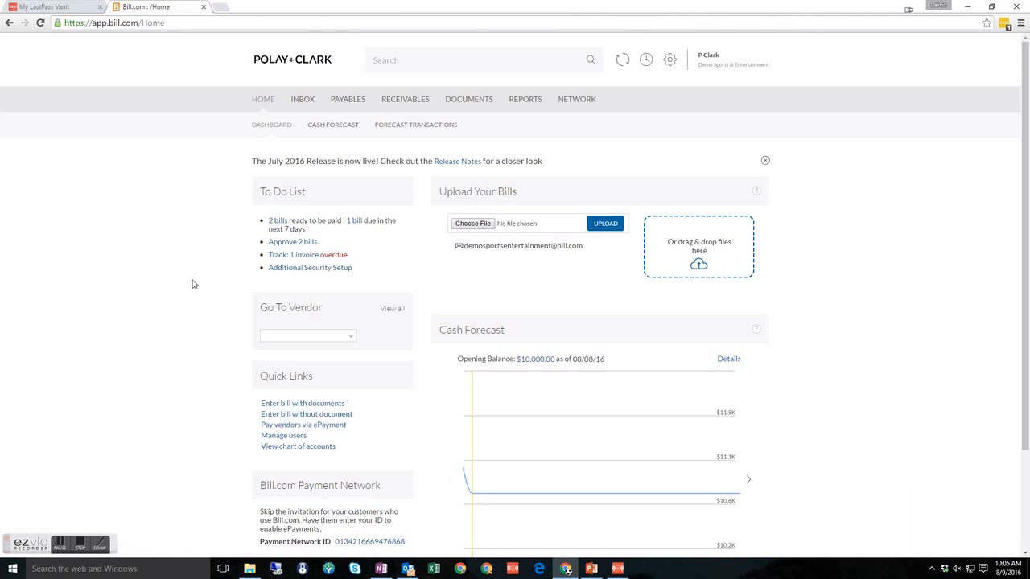
# - Open the bills awaiting approval in Slide Show Approval and review the Comcast bill's details and attached statement
pyautogui.click(294, 242)
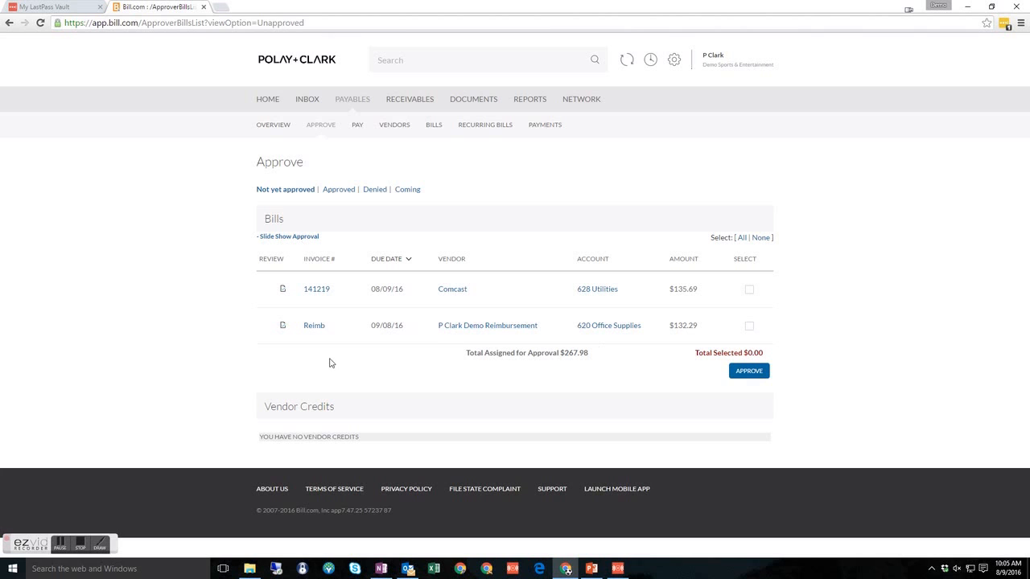
pyautogui.click(292, 239)
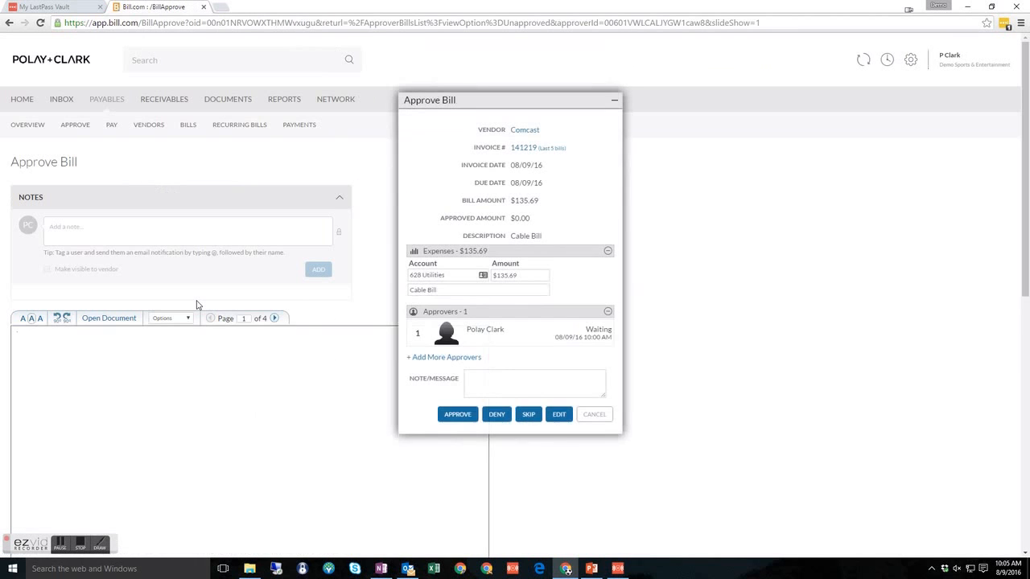
pyautogui.scroll(-5, 271, 285)
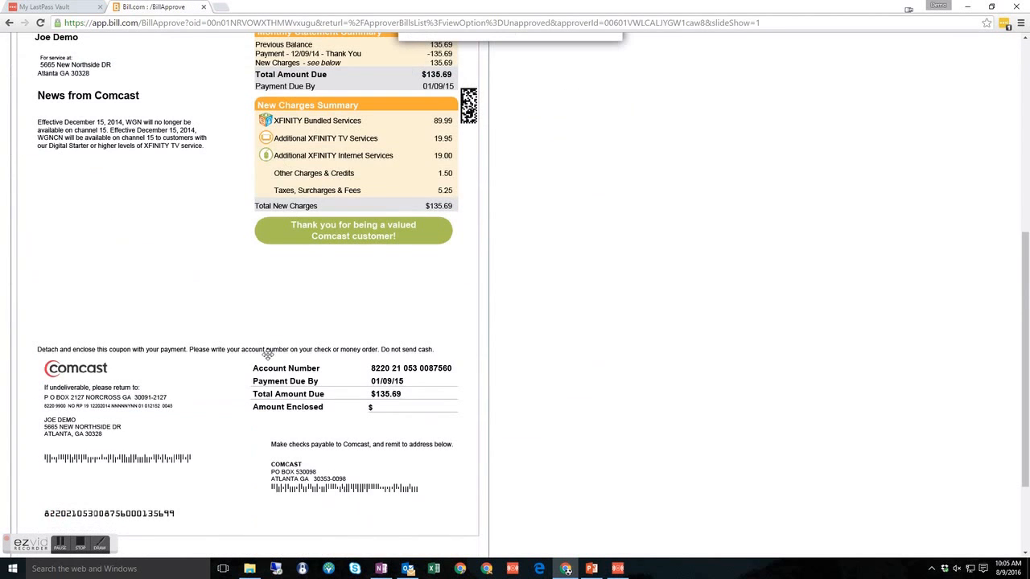
pyautogui.scroll(4, 268, 354)
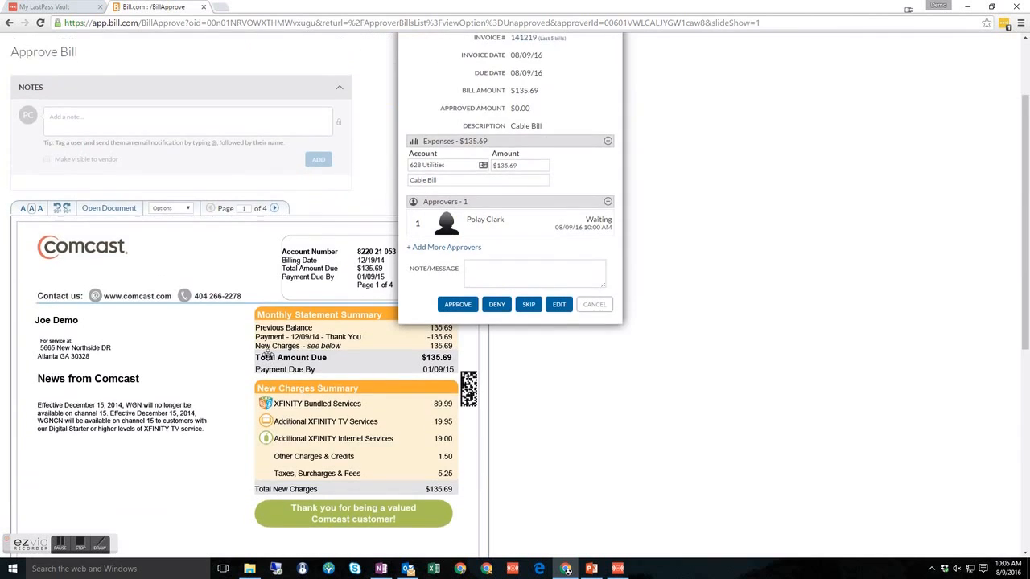
pyautogui.scroll(3, 268, 354)
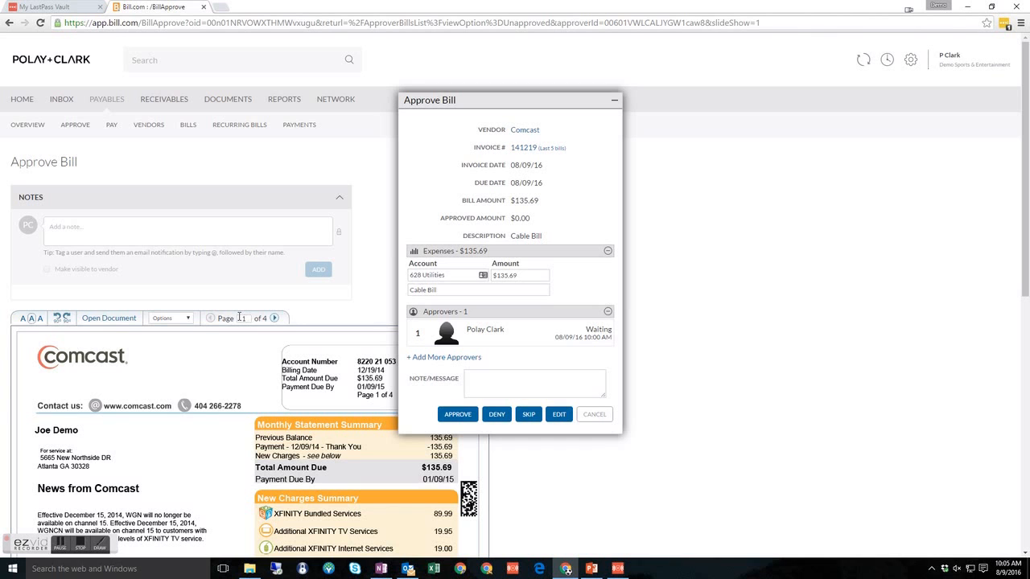
pyautogui.scroll(-1, 109, 385)
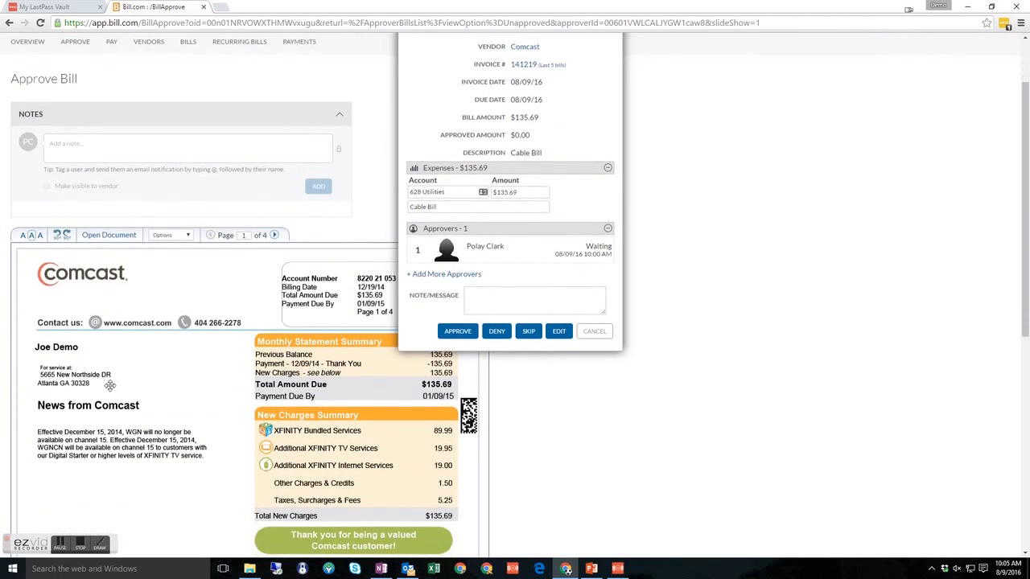
pyautogui.scroll(-3, 204, 401)
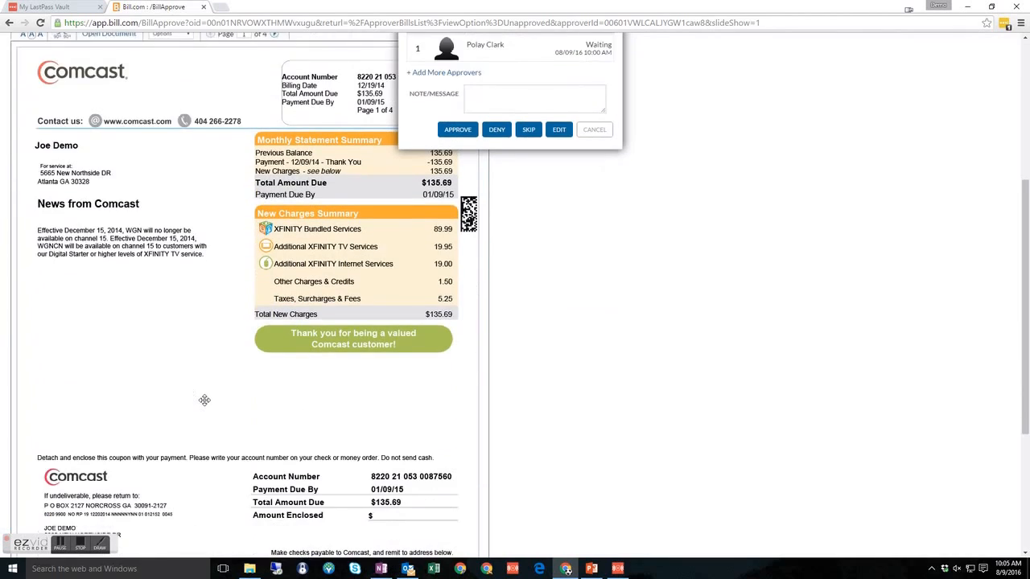
pyautogui.scroll(4, 204, 399)
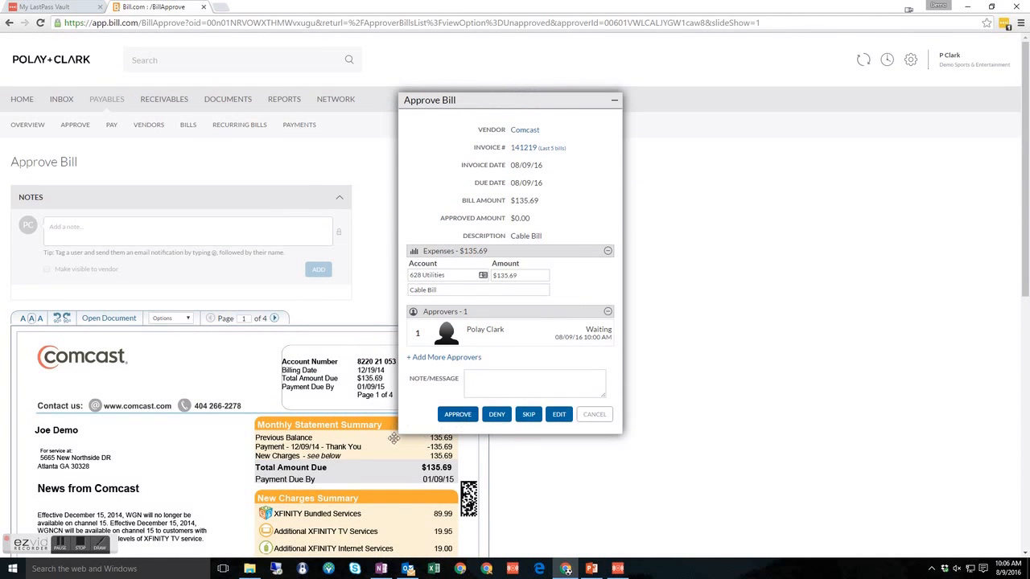
# - Try out an approval note on the Comcast bill that mentions a colleague and asks "what is this", and clear it
pyautogui.click(508, 383)
pyautogui.write('@tate what is this')
pyautogui.press('BackSpace')
pyautogui.press('BackSpace')
pyautogui.press('BackSpace')
pyautogui.press('BackSpace')
pyautogui.press('BackSpace')
pyautogui.press('BackSpace')
pyautogui.press('BackSpace')
pyautogui.press('BackSpace')
pyautogui.press('BackSpace')
pyautogui.press('BackSpace')
pyautogui.press('BackSpace')
pyautogui.press('BackSpace')
pyautogui.press('BackSpace')
pyautogui.press('BackSpace')
pyautogui.press('BackSpace')
pyautogui.press('BackSpace')
pyautogui.press('BackSpace')
pyautogui.click(526, 279)
pyautogui.click(513, 379)
# - Skip to the reimbursement bill, review its Home Depot receipt and leave the approval without a decision
pyautogui.click(529, 414)
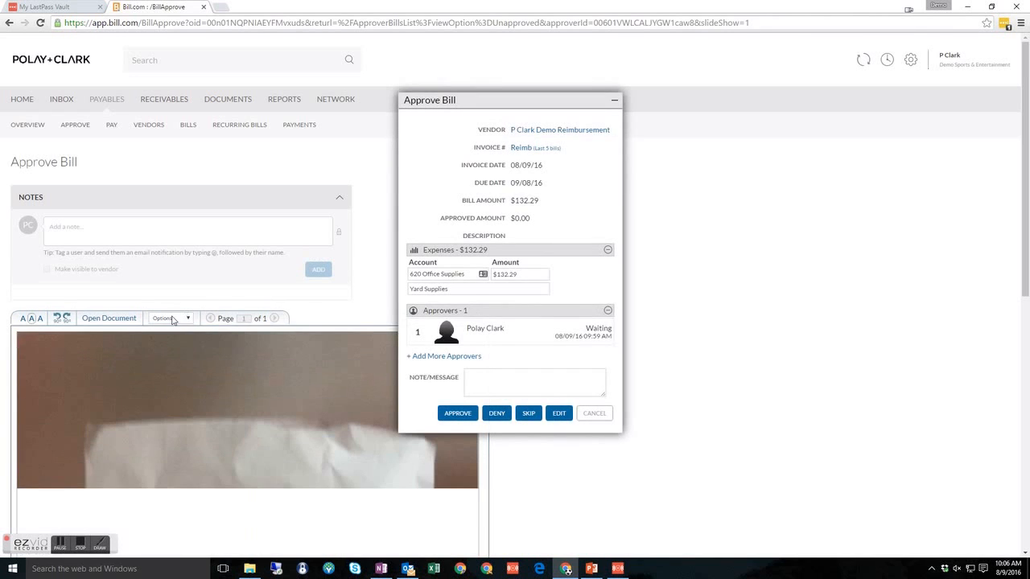
pyautogui.scroll(-5, 196, 299)
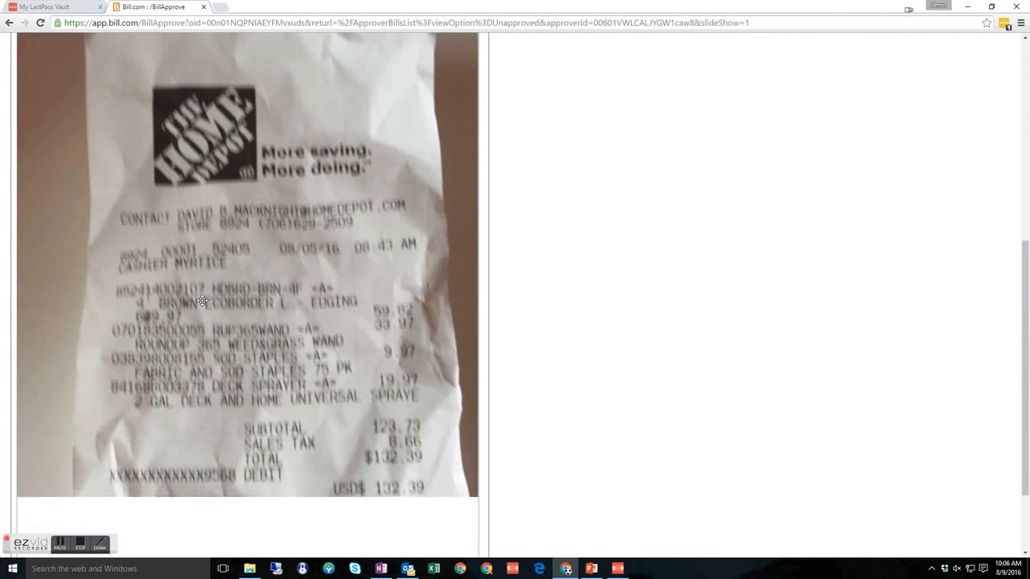
pyautogui.scroll(-3, 202, 301)
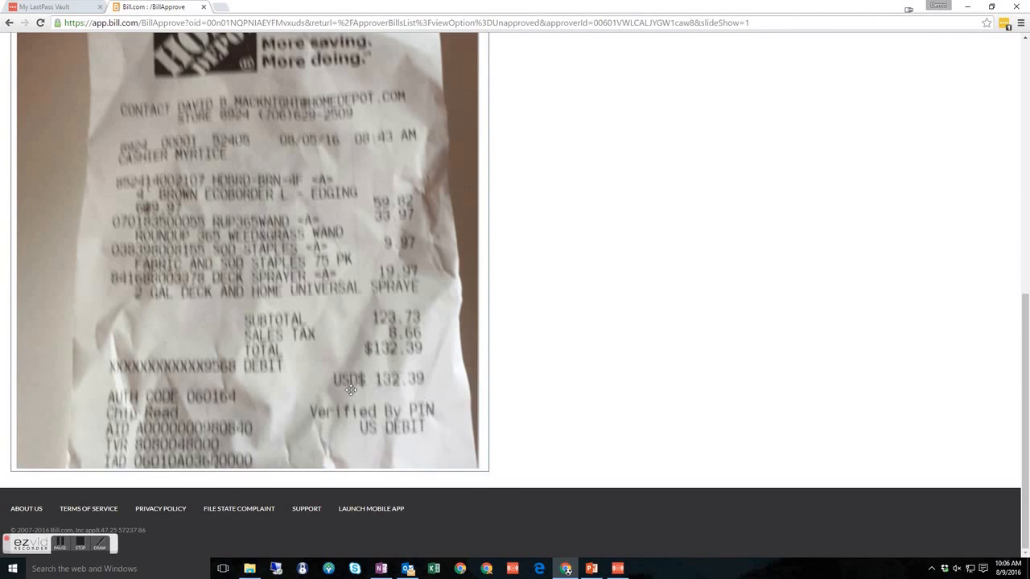
pyautogui.scroll(8, 350, 390)
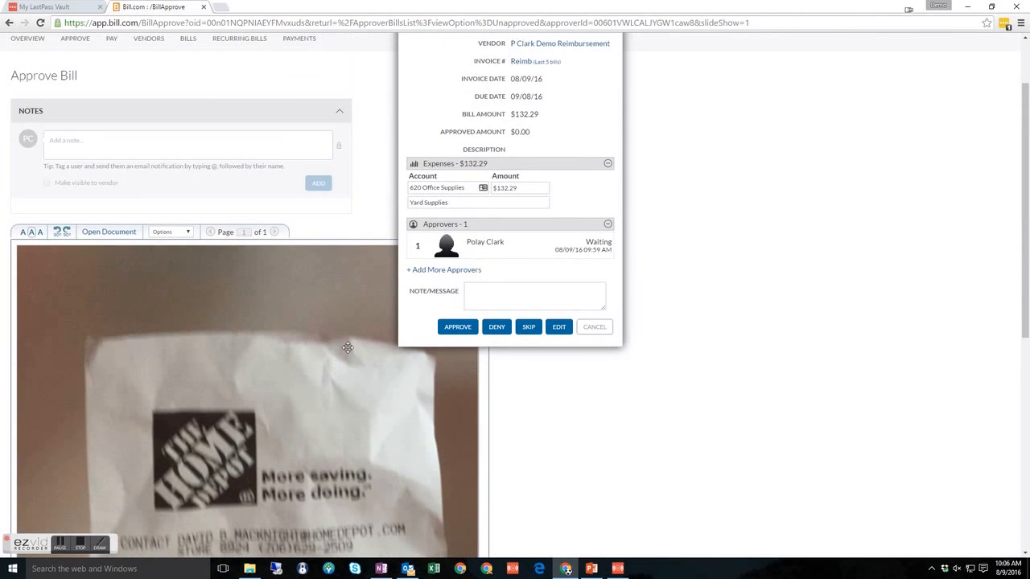
pyautogui.scroll(2, 354, 338)
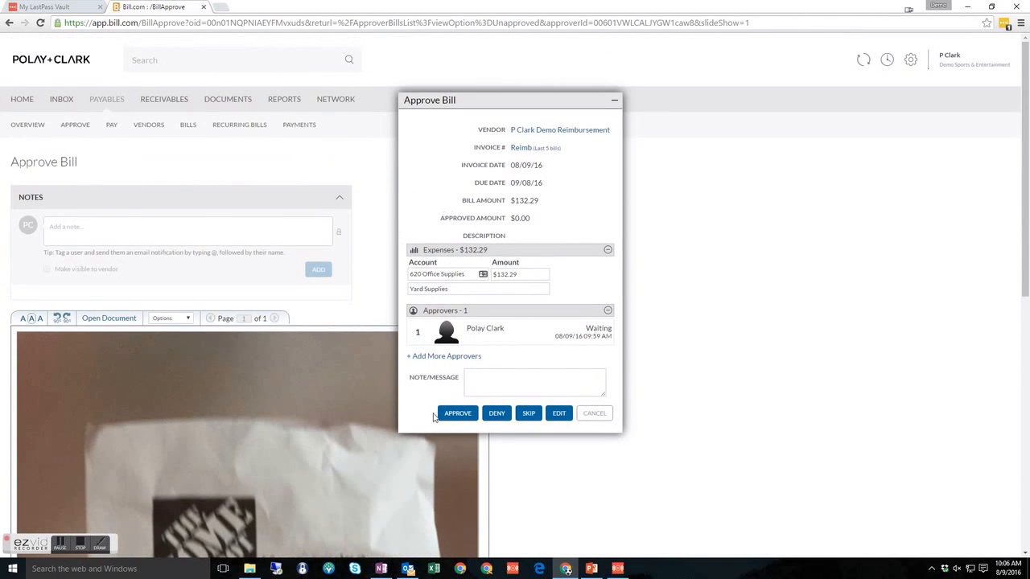
pyautogui.click(595, 414)
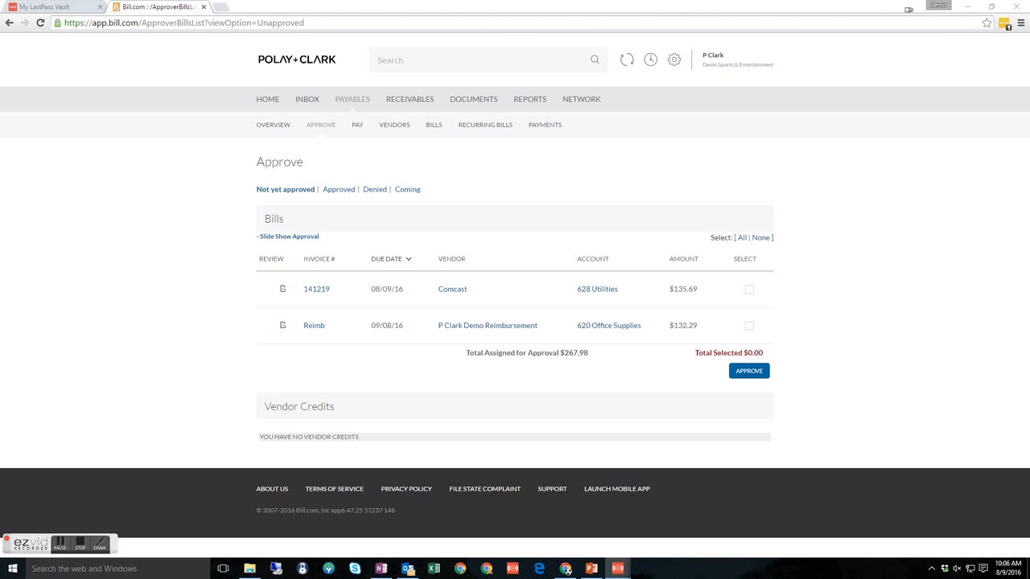
# - In the mirrored phone app, add a reimbursement bill note asking a colleague "what is this" and approve both bills awaiting approval
pyautogui.moveTo(1028, 45); pyautogui.dragTo(572, 0)
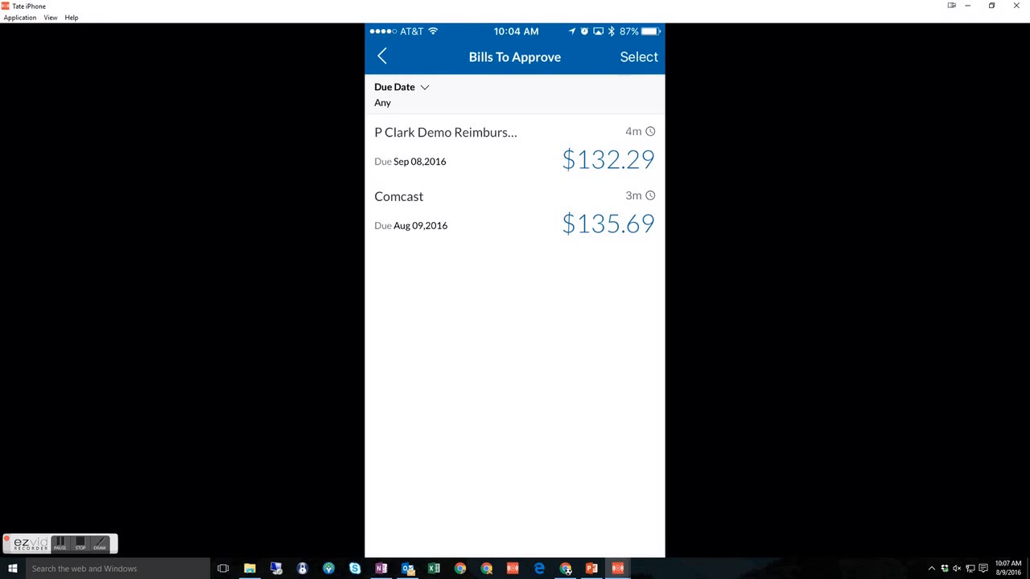
pyautogui.moveTo(402, 211); pyautogui.dragTo(467, 211)
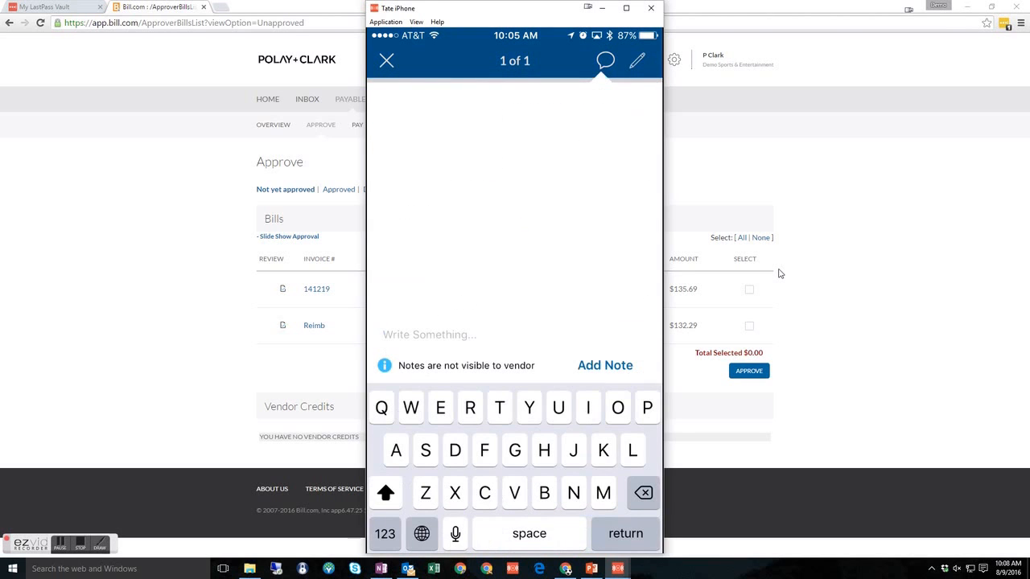
pyautogui.write('@')
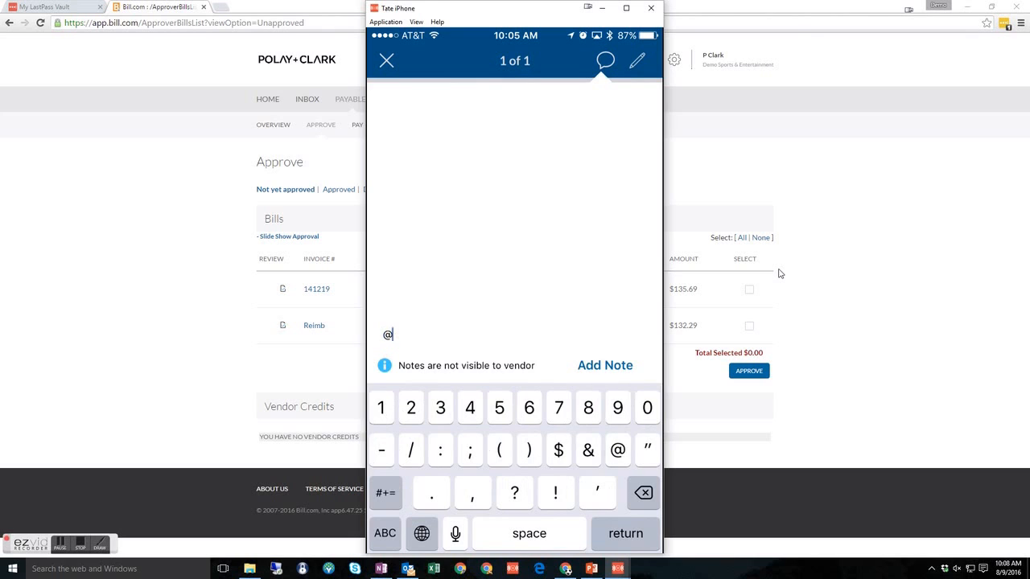
pyautogui.write('tate what is this')
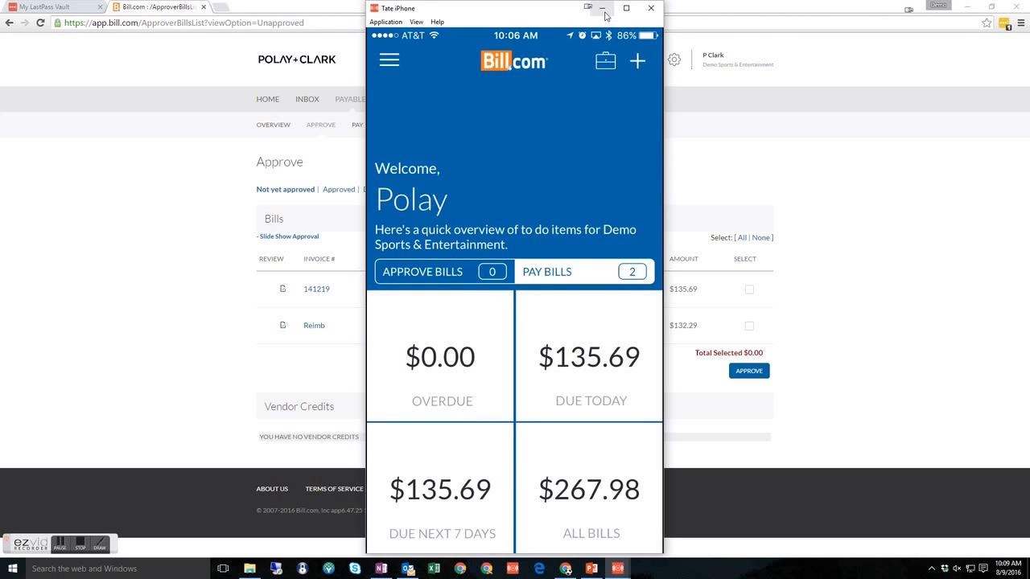
pyautogui.click(605, 12)
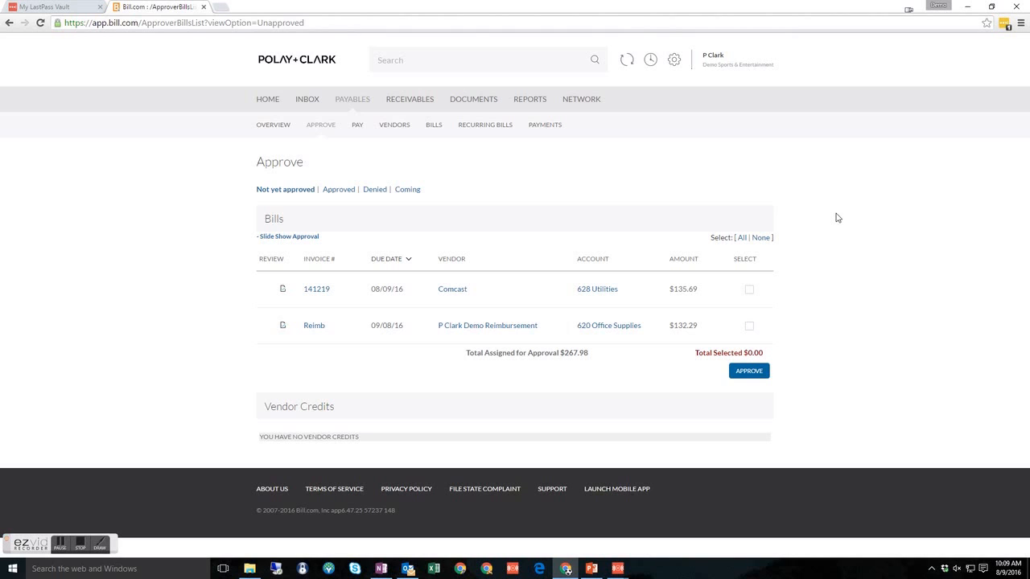
# - Review the Bill Approval Workflow settings, including allowed changes, default approvers and policies, and return to the dashboard
pyautogui.click(266, 103)
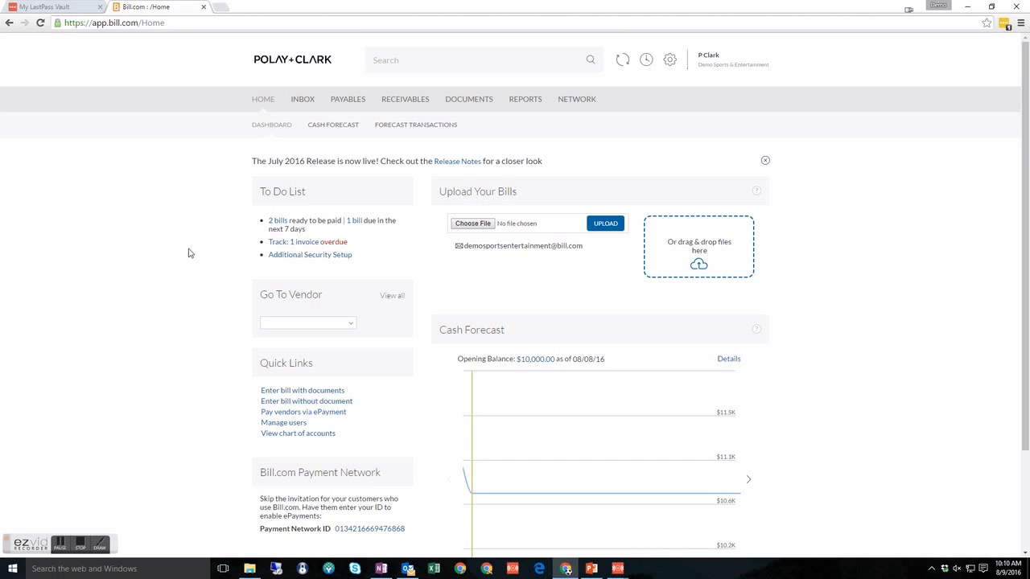
pyautogui.click(1029, 187)
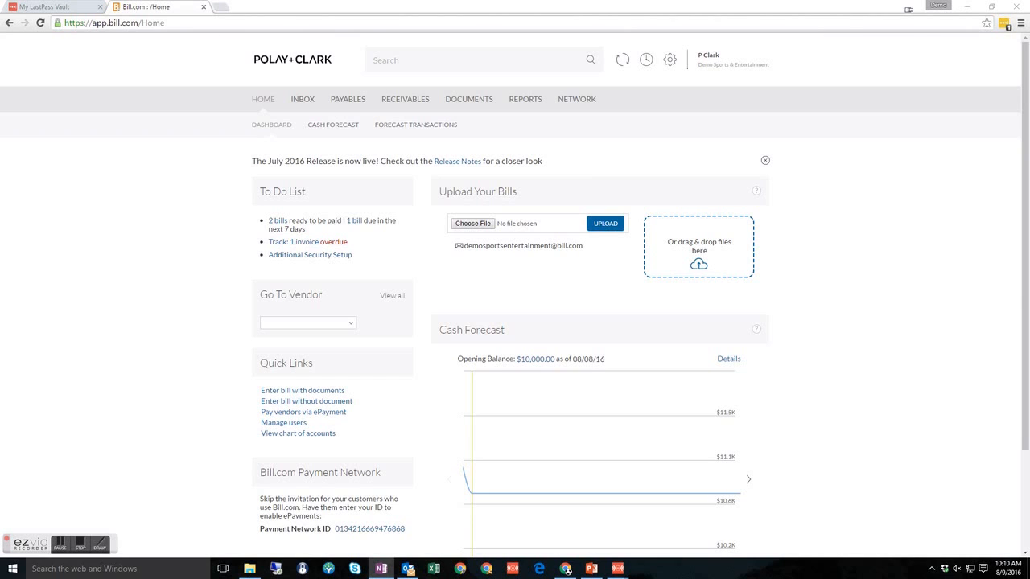
pyautogui.click(669, 61)
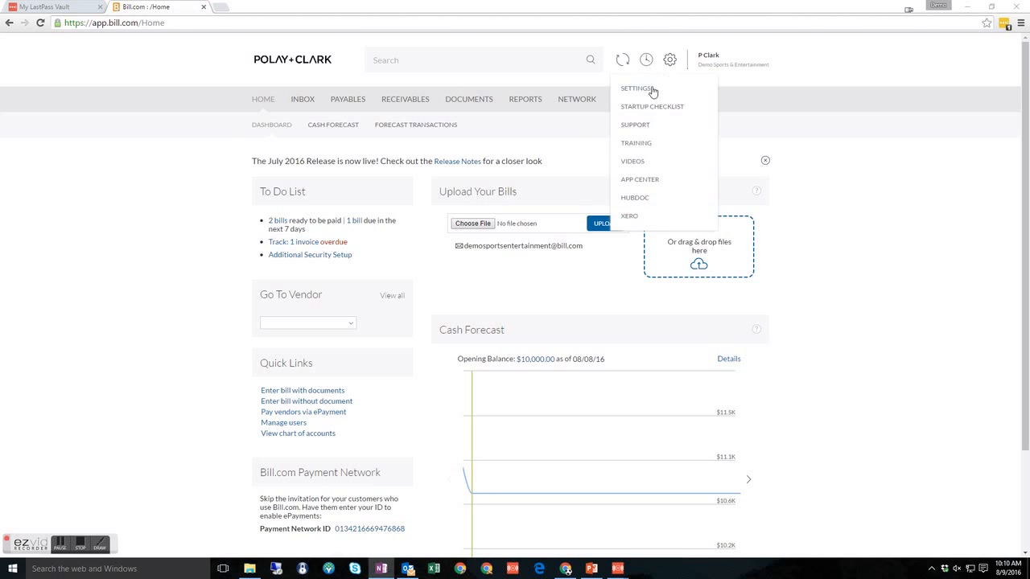
pyautogui.click(653, 90)
pyautogui.click(441, 261)
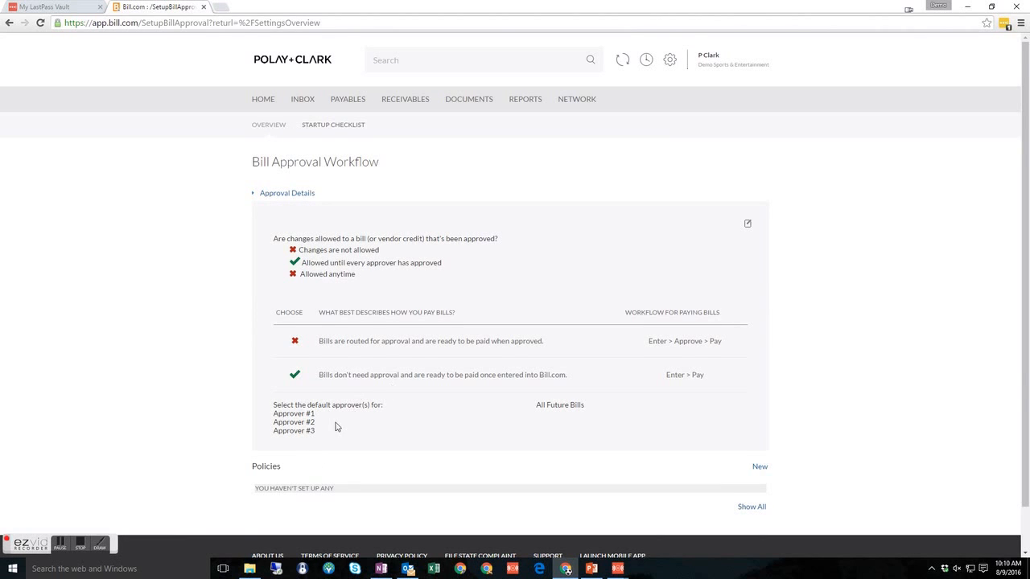
pyautogui.scroll(-1, 337, 428)
pyautogui.scroll(1, 337, 427)
pyautogui.click(245, 99)
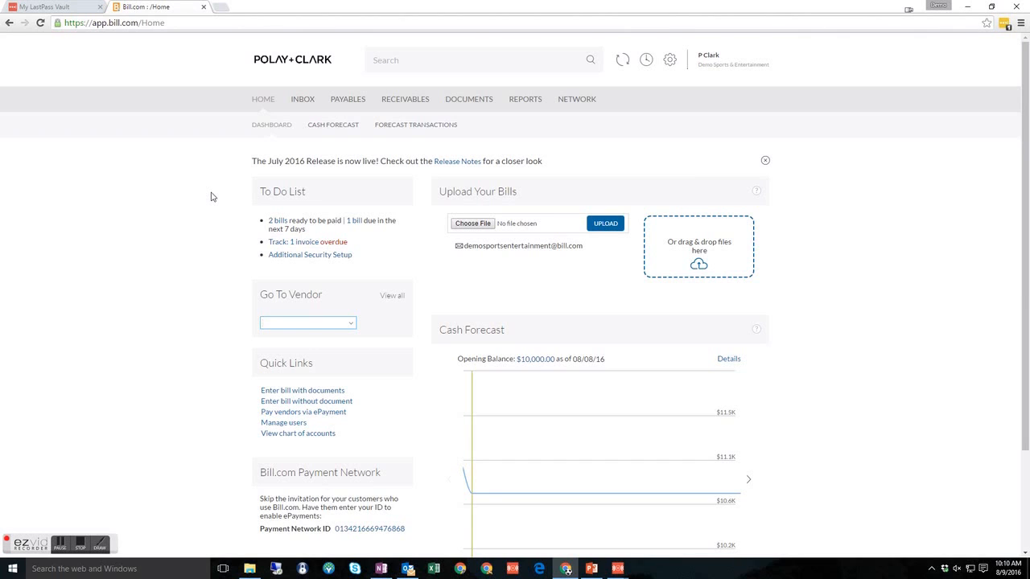
# - Look at the scheduled payments and open the list of unpaid bills to pay
pyautogui.hotkey('alt', 'Tab')
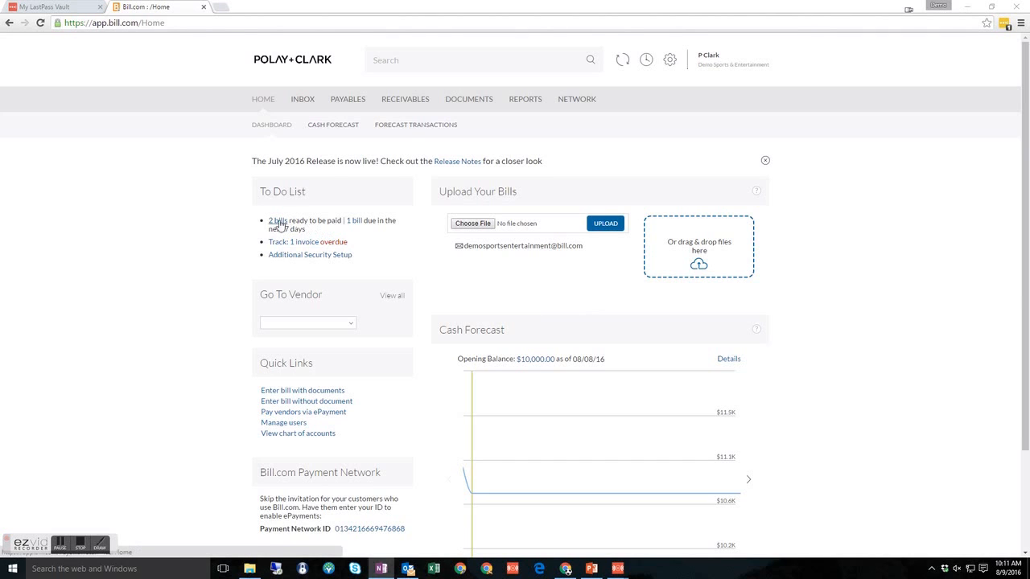
pyautogui.moveTo(348, 102)
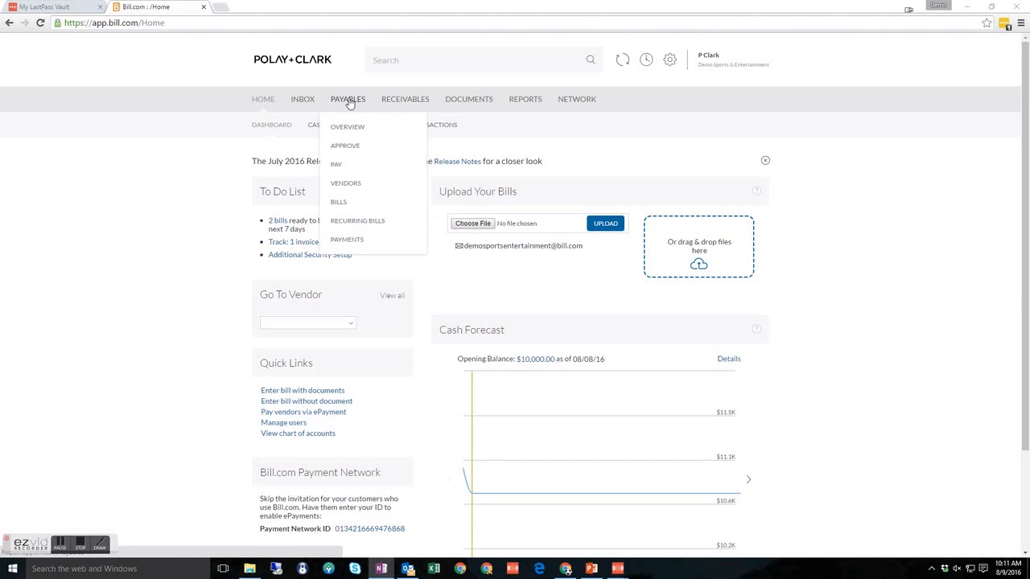
pyautogui.click(350, 240)
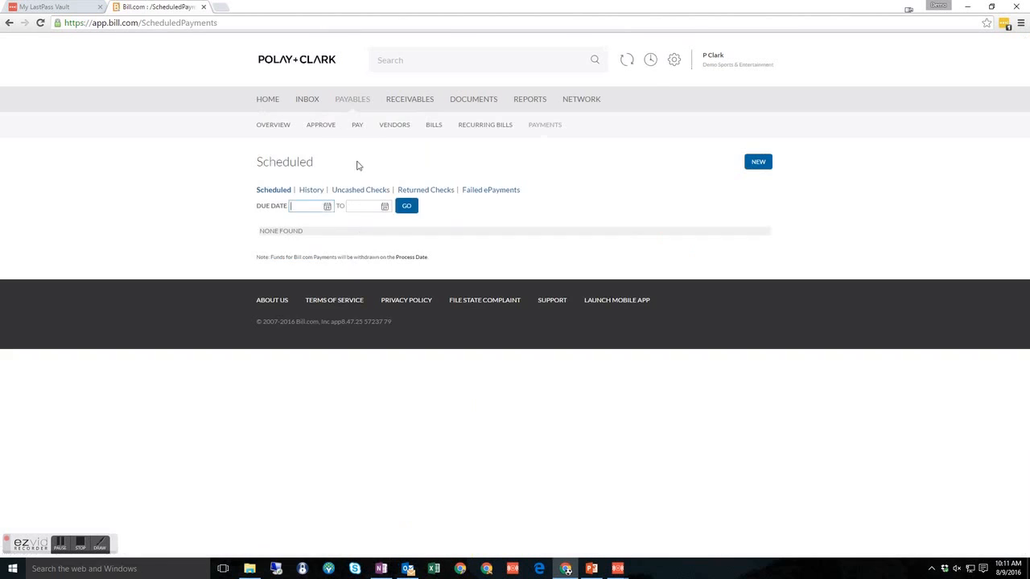
pyautogui.click(350, 98)
pyautogui.click(352, 125)
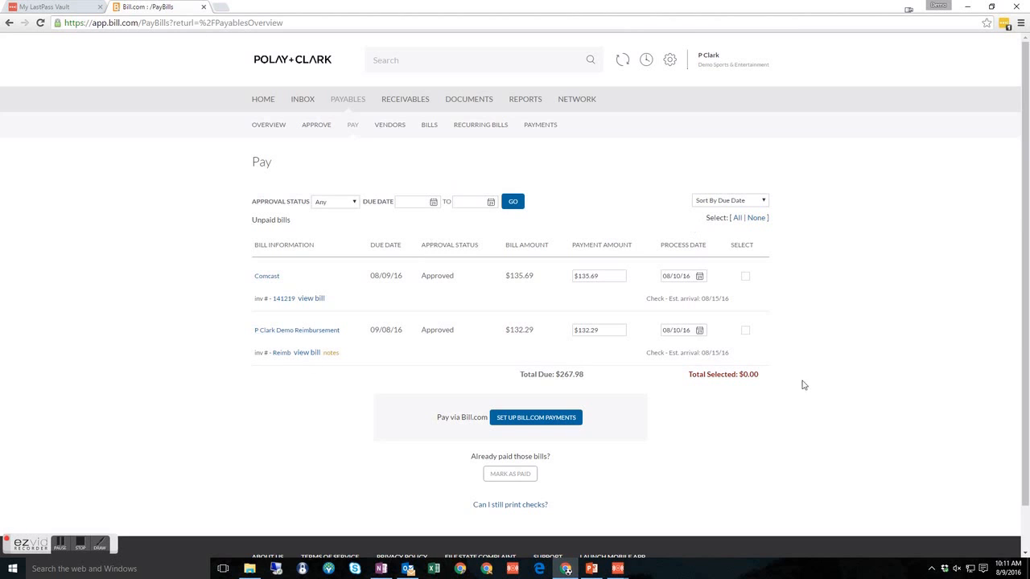
# - Review the reimbursement bill's notes, attached receipt and approval summary, and return to the unpaid bills
pyautogui.click(282, 354)
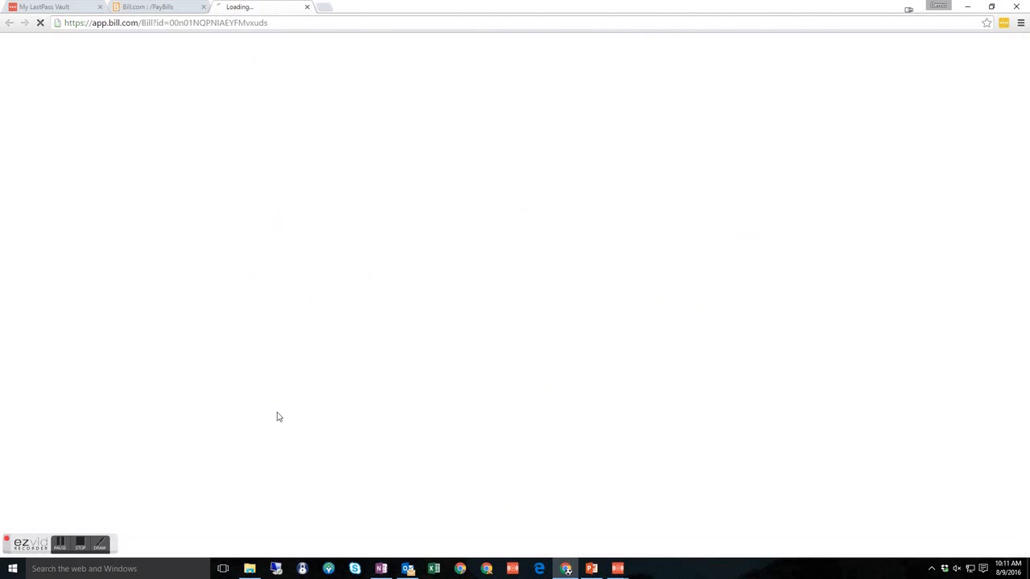
pyautogui.scroll(-6, 277, 415)
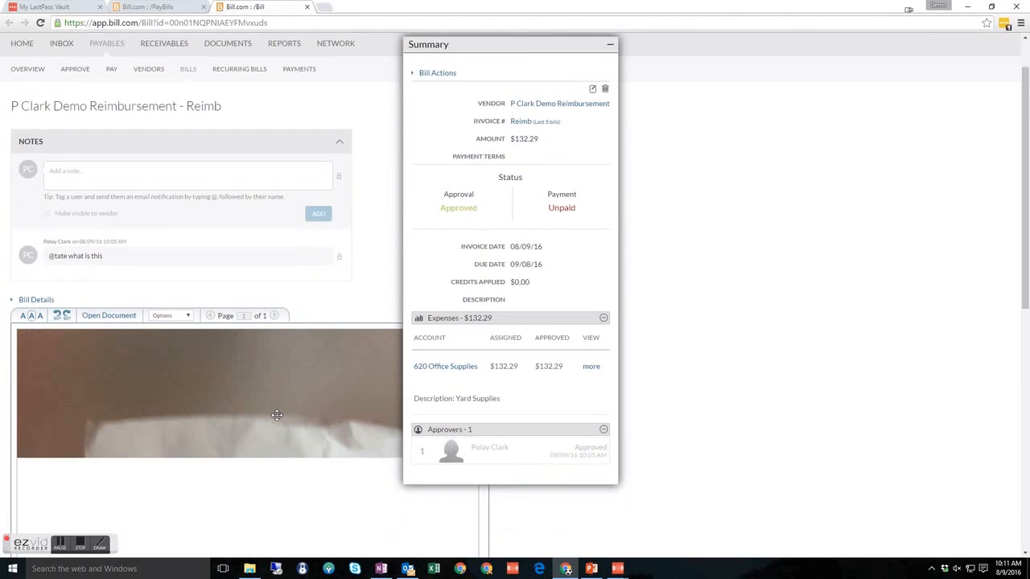
pyautogui.scroll(6, 277, 415)
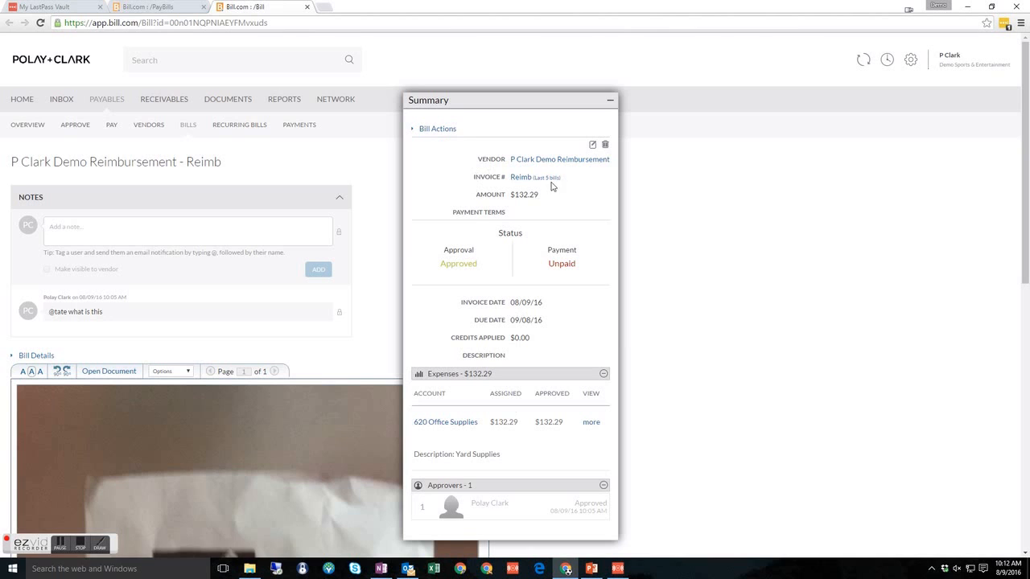
pyautogui.click(610, 100)
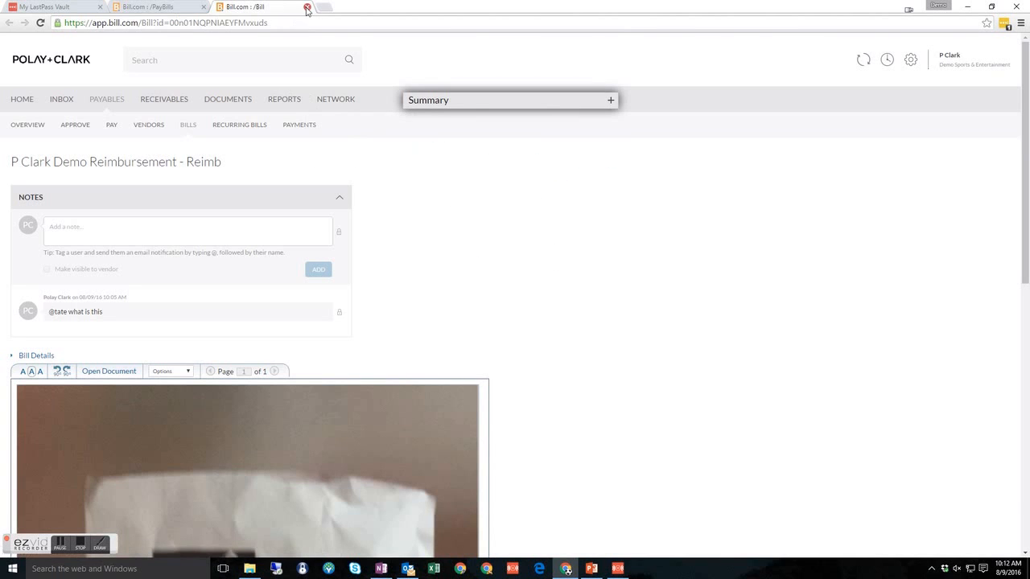
pyautogui.click(167, 5)
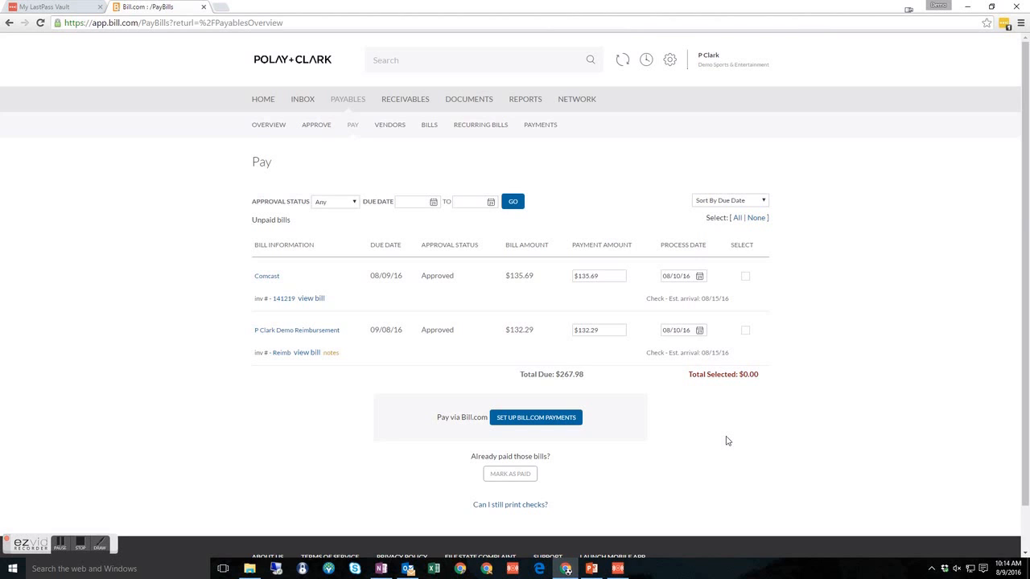
# - Open the reimbursement vendor's record and review its payment details and bills
pyautogui.click(295, 330)
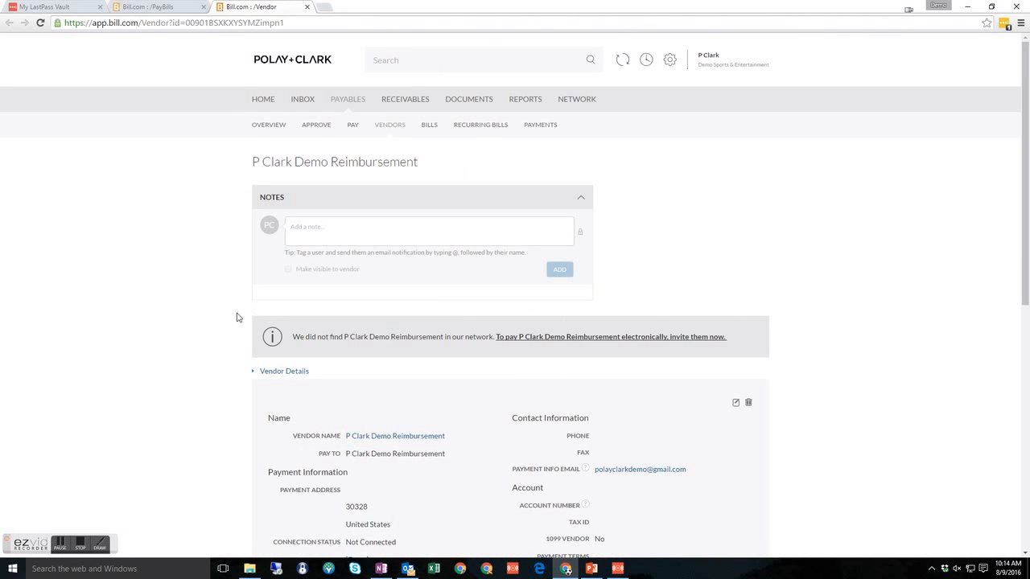
pyautogui.scroll(-2, 214, 287)
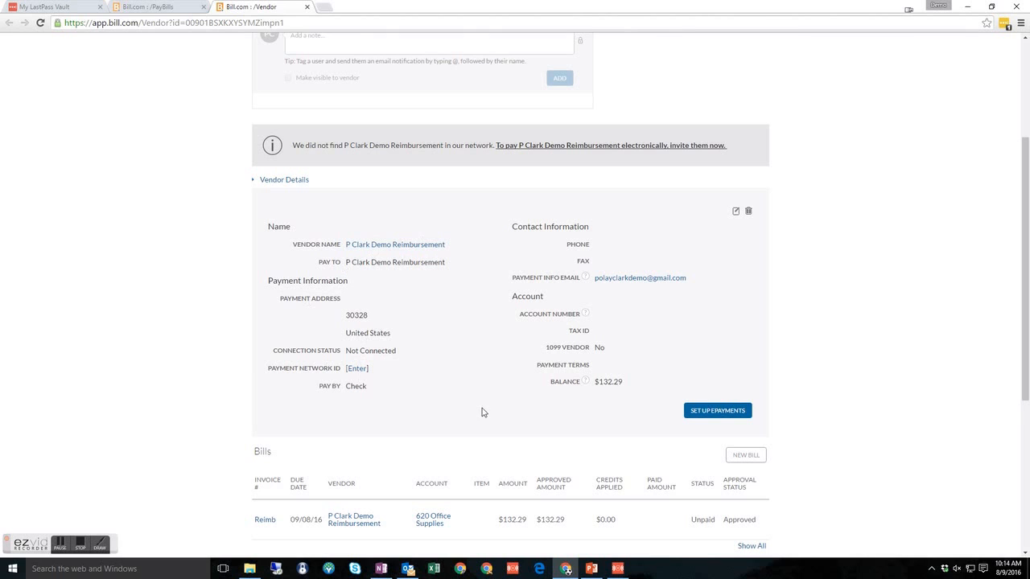
pyautogui.scroll(-1, 481, 411)
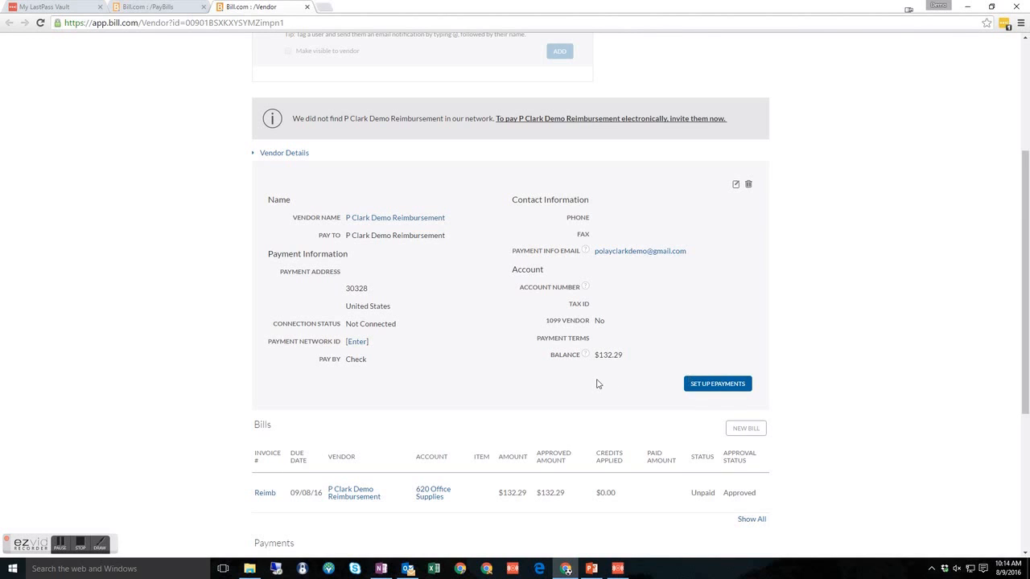
# - Start the ePayments setup for the reimbursement vendor, review the invitation message and its alternatives, and cancel without sending
pyautogui.click(708, 386)
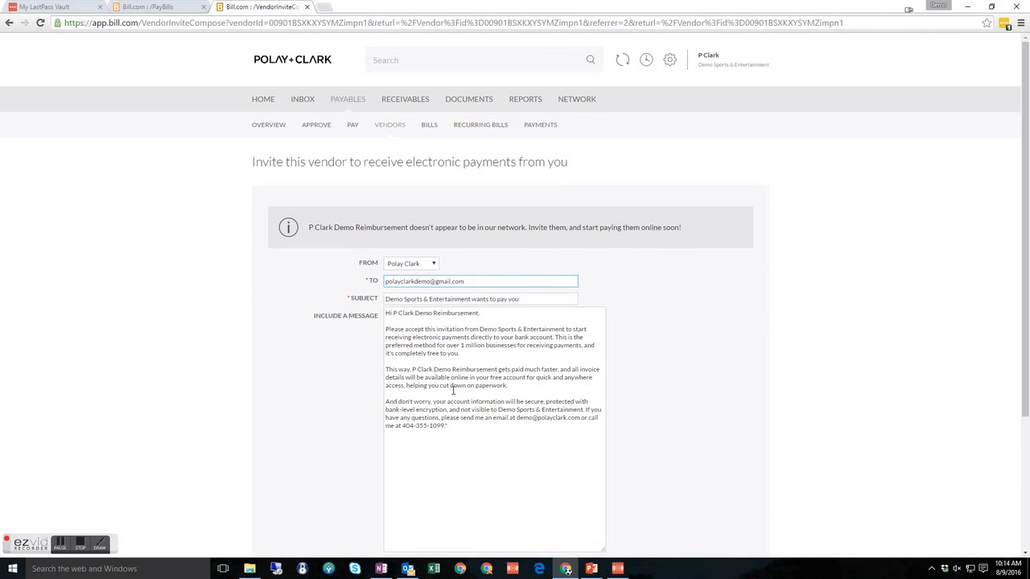
pyautogui.scroll(-1, 453, 390)
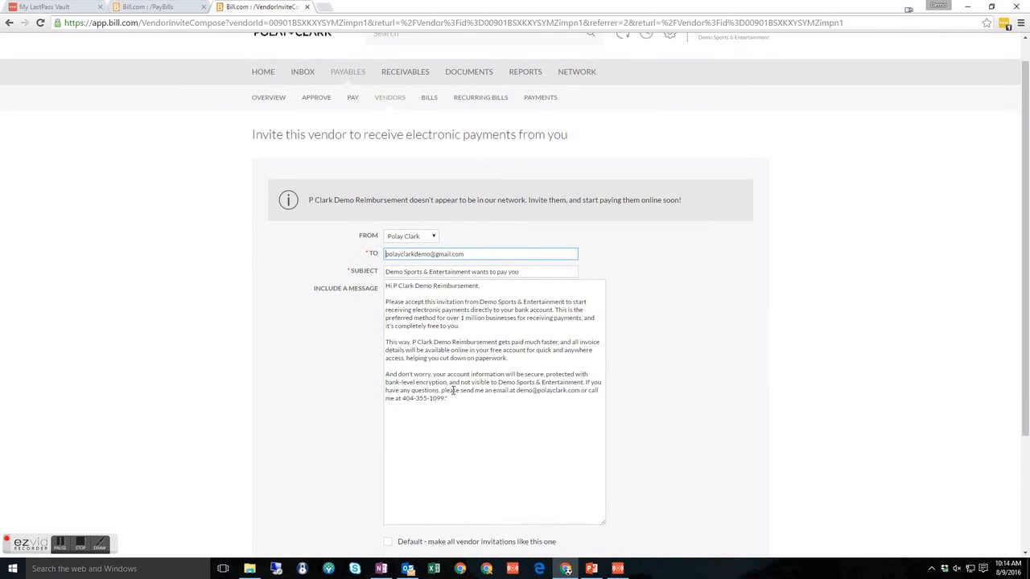
pyautogui.scroll(-2, 453, 390)
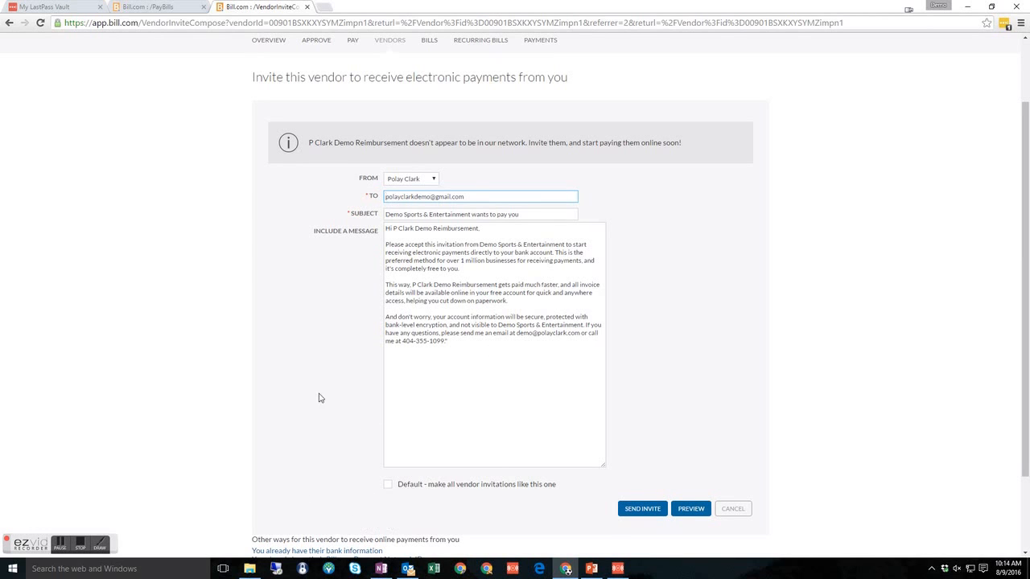
pyautogui.scroll(-2, 323, 388)
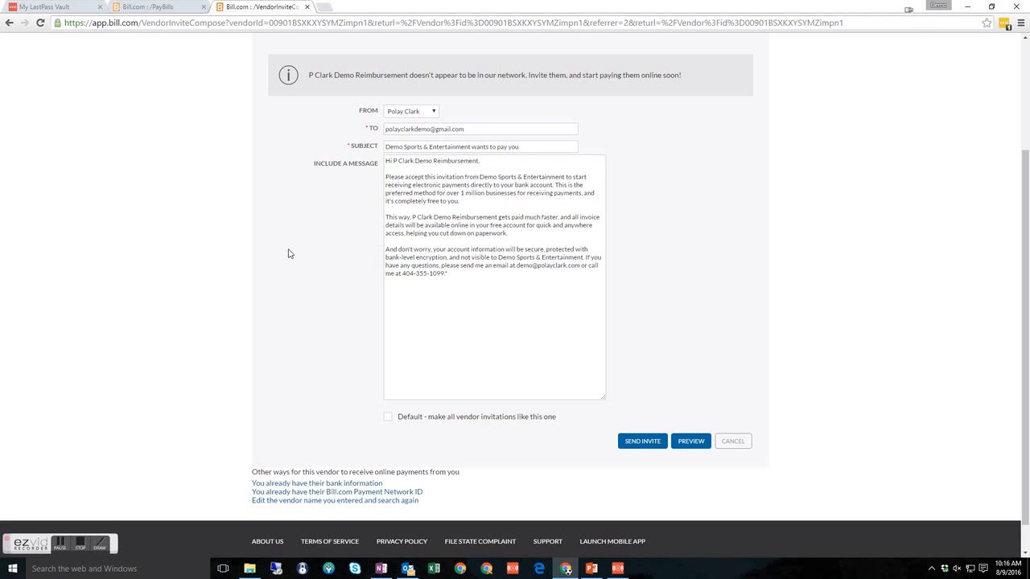
pyautogui.click(732, 442)
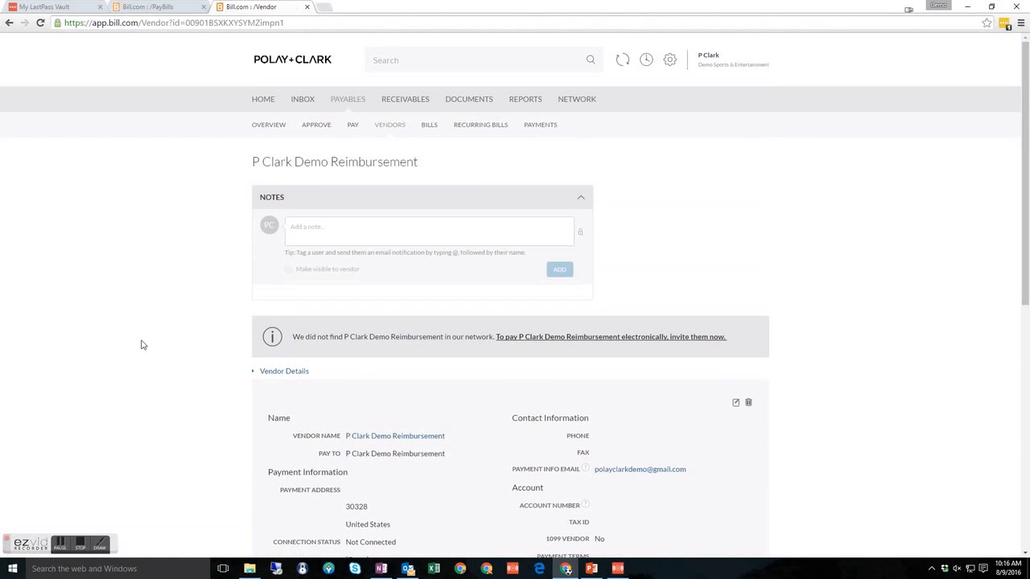
# - Select the Comcast and reimbursement bills among the unpaid bills and mark them as paid
pyautogui.click(353, 125)
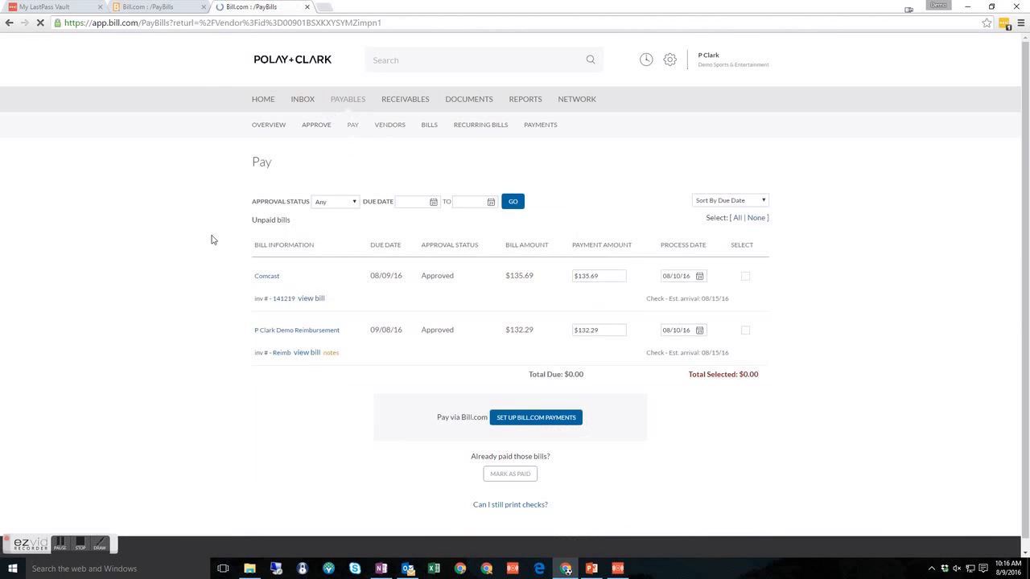
pyautogui.scroll(-1, 208, 284)
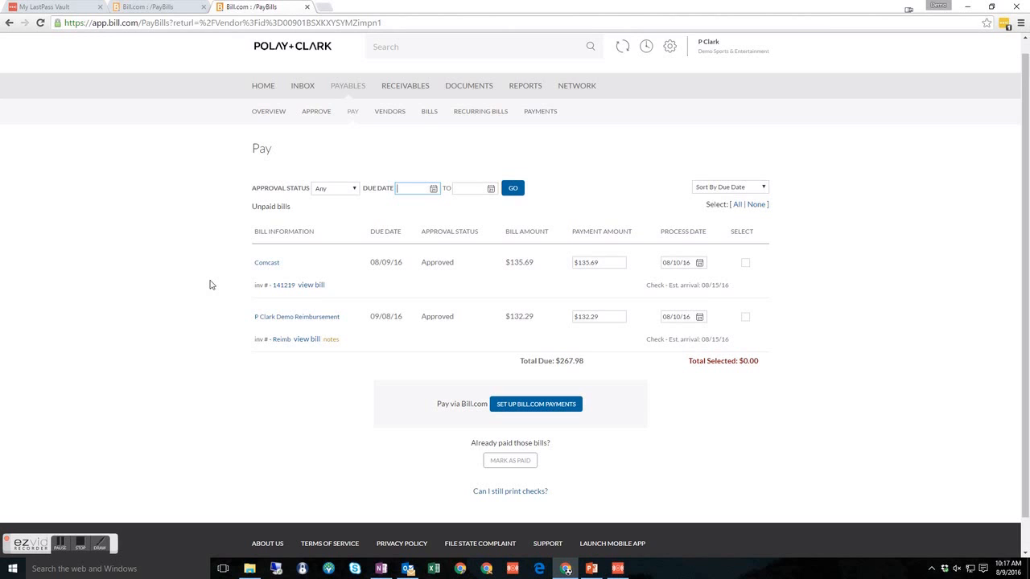
pyautogui.click(210, 283)
pyautogui.click(745, 265)
pyautogui.click(745, 318)
pyautogui.click(511, 462)
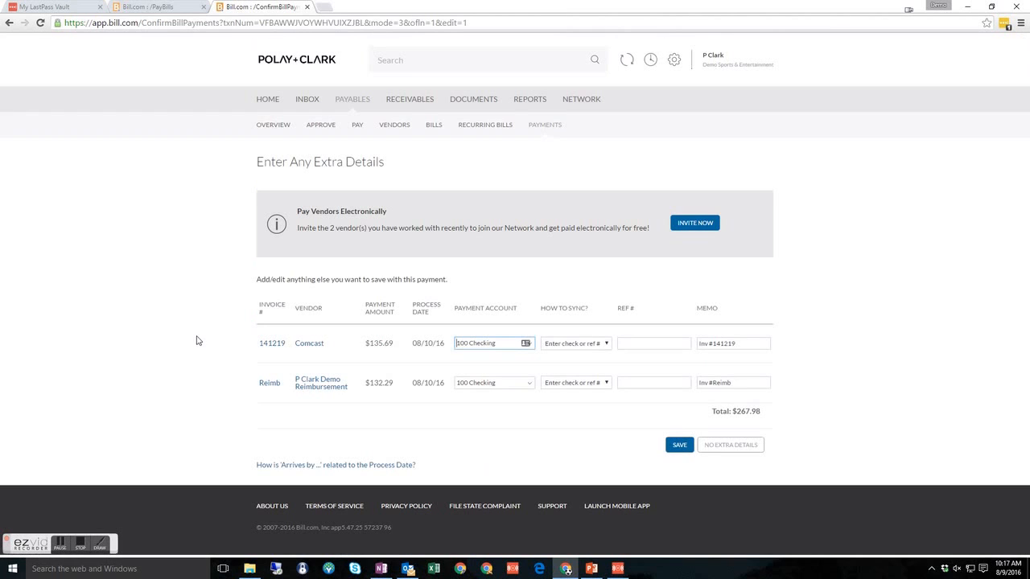
# - Set both the Comcast and the reimbursement payment to "Do not sync"
pyautogui.click(606, 344)
pyautogui.click(567, 356)
pyautogui.click(596, 383)
pyautogui.click(567, 394)
# - Enter reference number 123 for the Comcast payment and 456 for the reimbursement payment, and save the extra details
pyautogui.click(643, 342)
pyautogui.write('123')
pyautogui.click(640, 381)
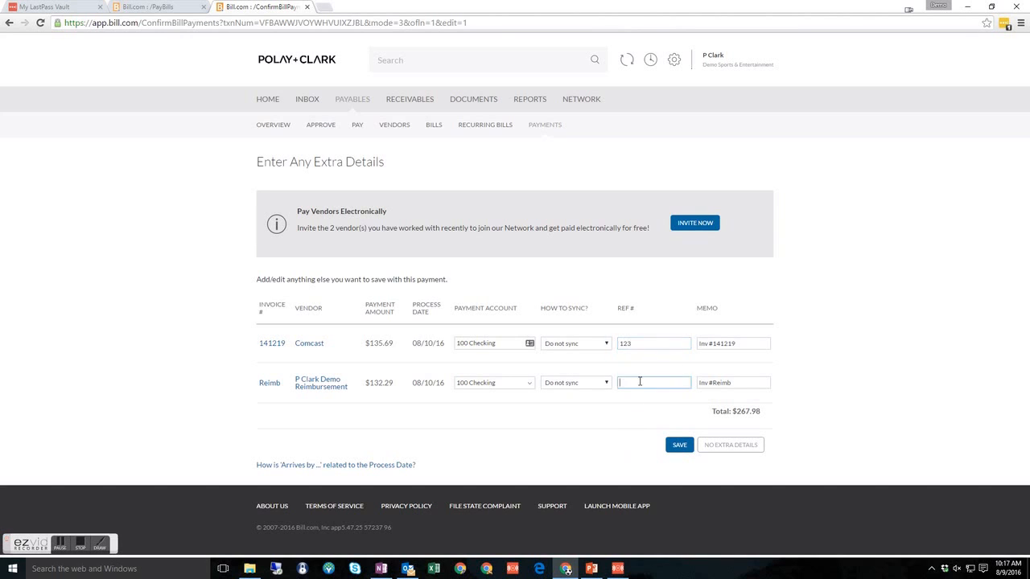
pyautogui.write('456')
pyautogui.click(678, 445)
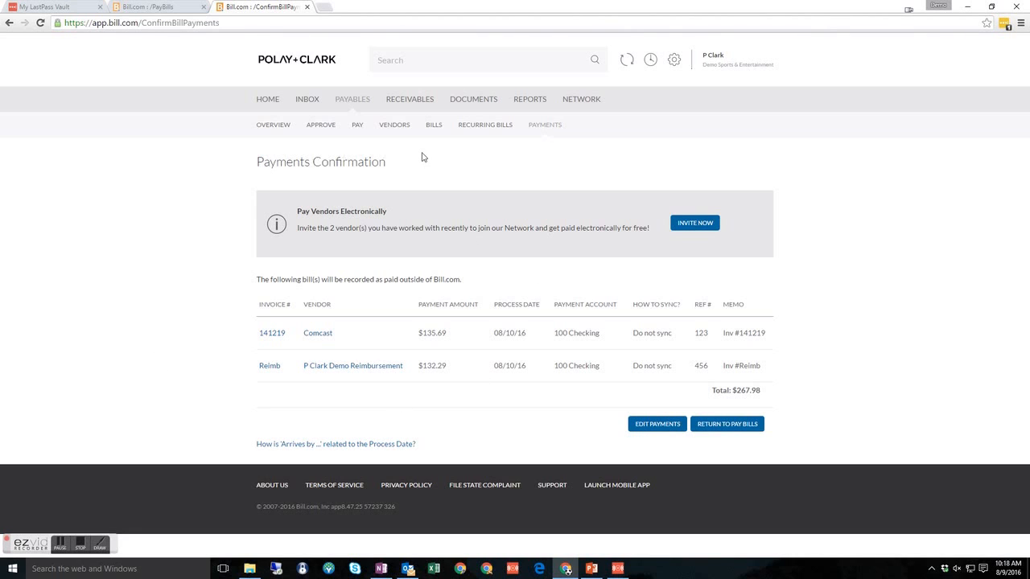
# - Review the Comcast payment's details in the payment history and switch to the PowerPoint slide show
pyautogui.click(546, 128)
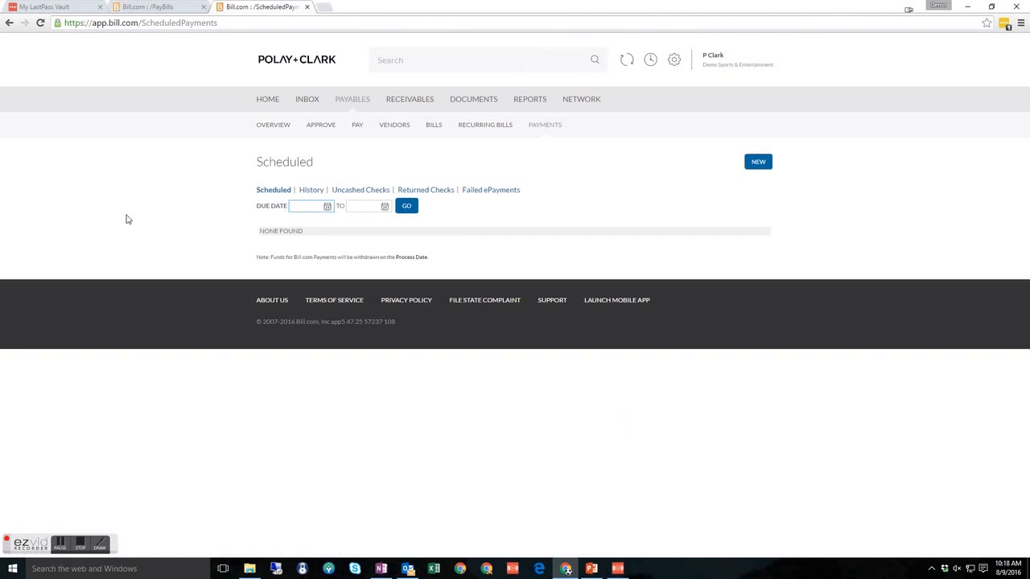
pyautogui.click(311, 190)
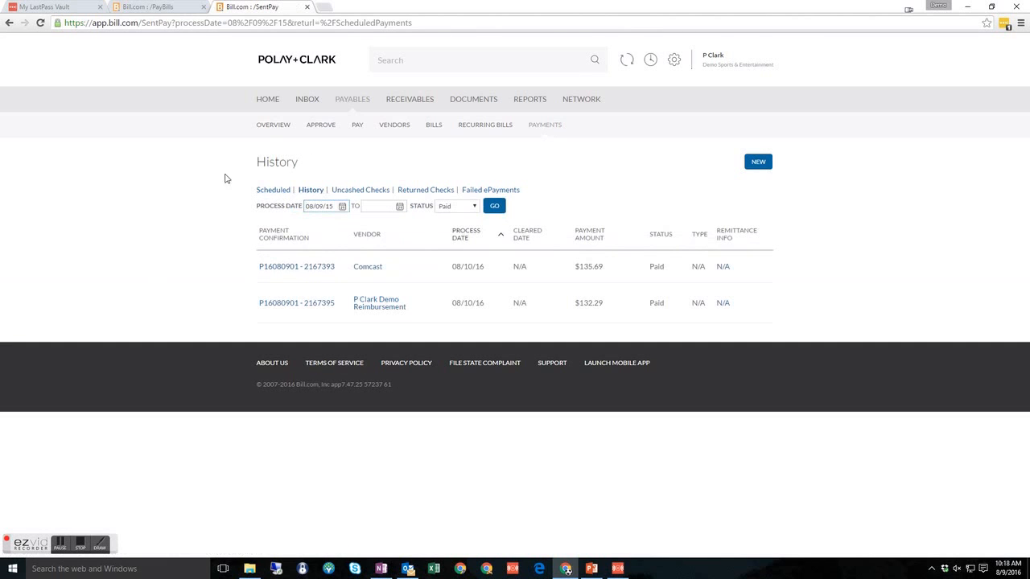
pyautogui.click(296, 267)
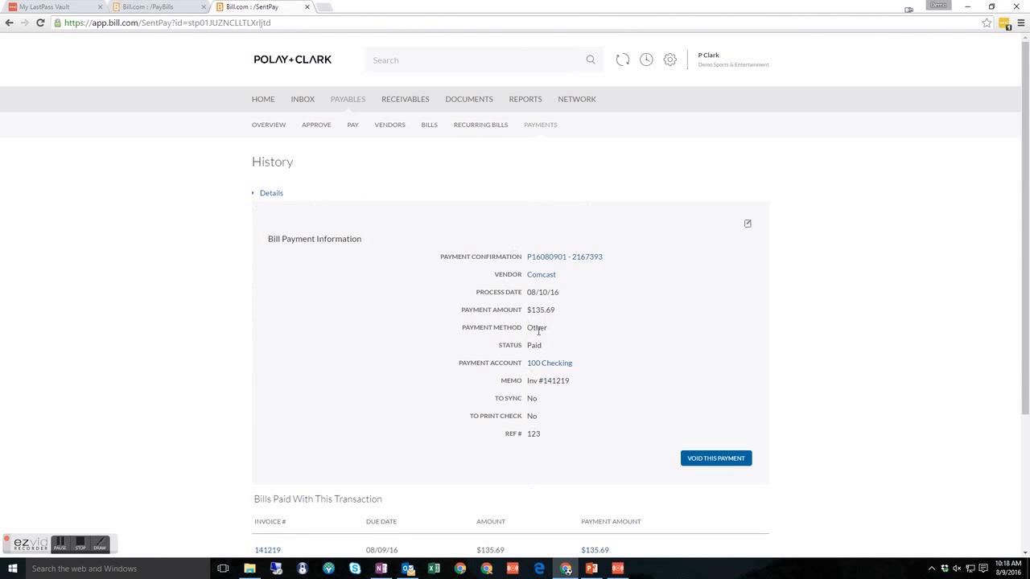
pyautogui.scroll(-1, 459, 326)
pyautogui.scroll(-1, 450, 328)
pyautogui.scroll(2, 419, 323)
pyautogui.click(591, 569)
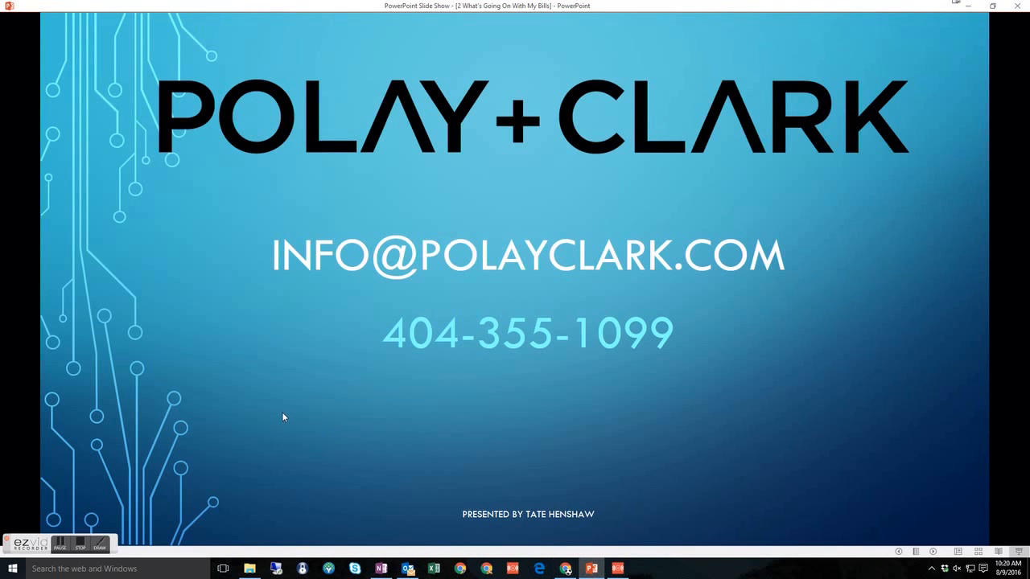